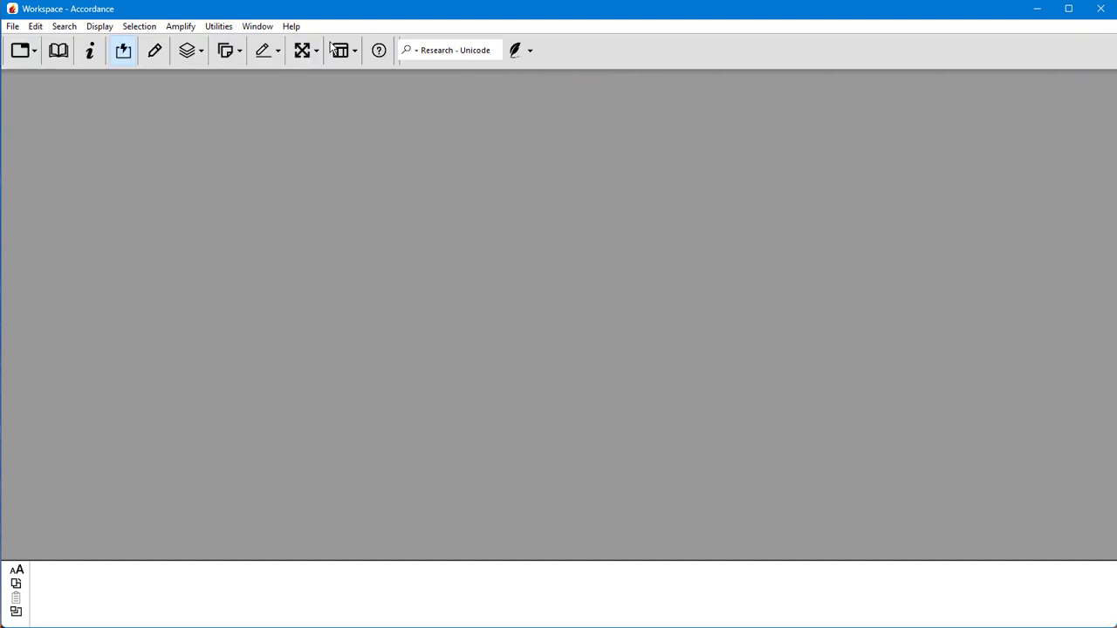
# Step: Hide the workspace toolbar and bring it back
pyautogui.click(258, 27)
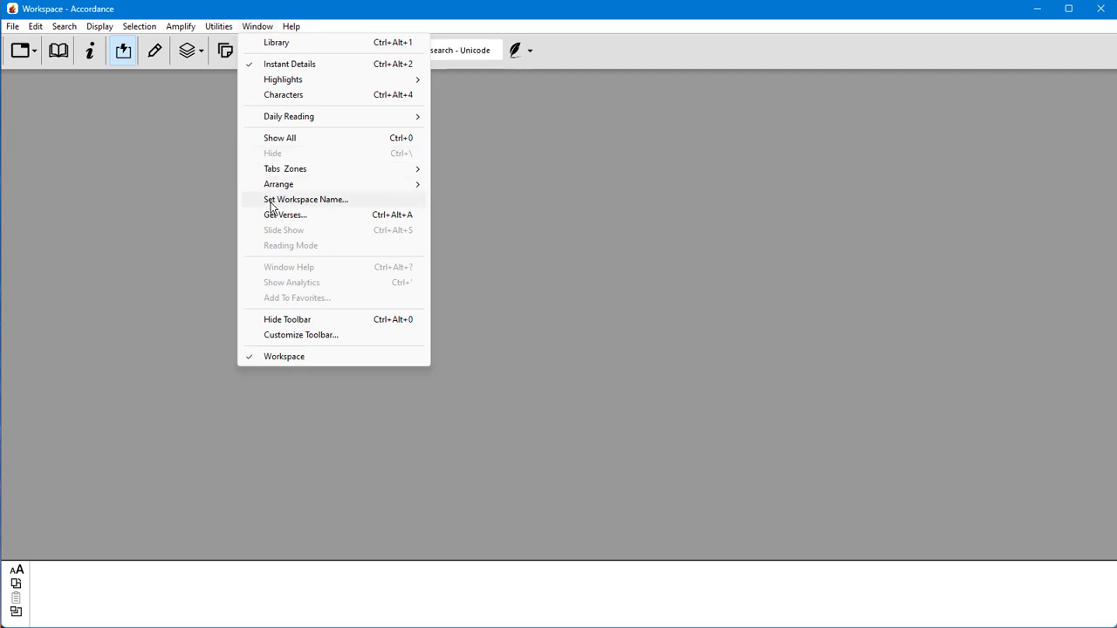
pyautogui.click(293, 321)
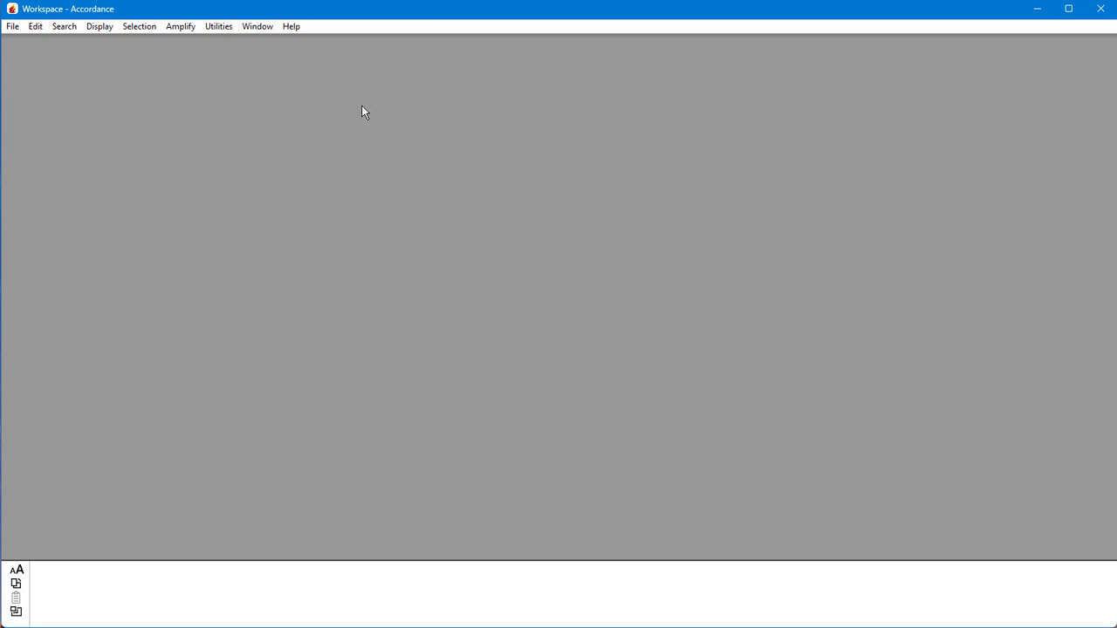
pyautogui.click(258, 28)
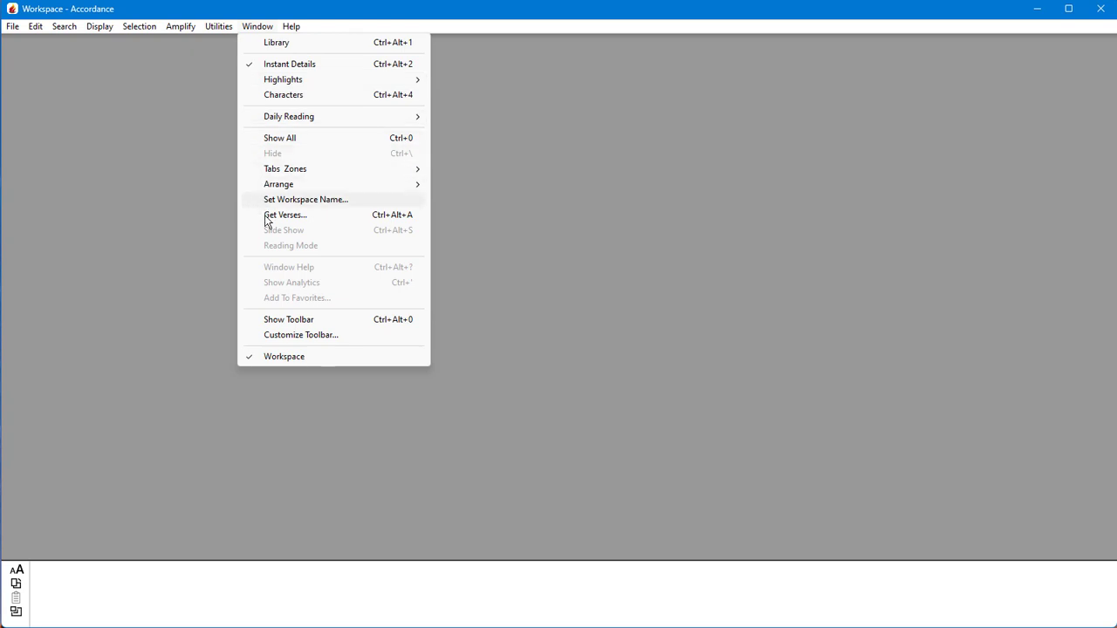
pyautogui.click(291, 322)
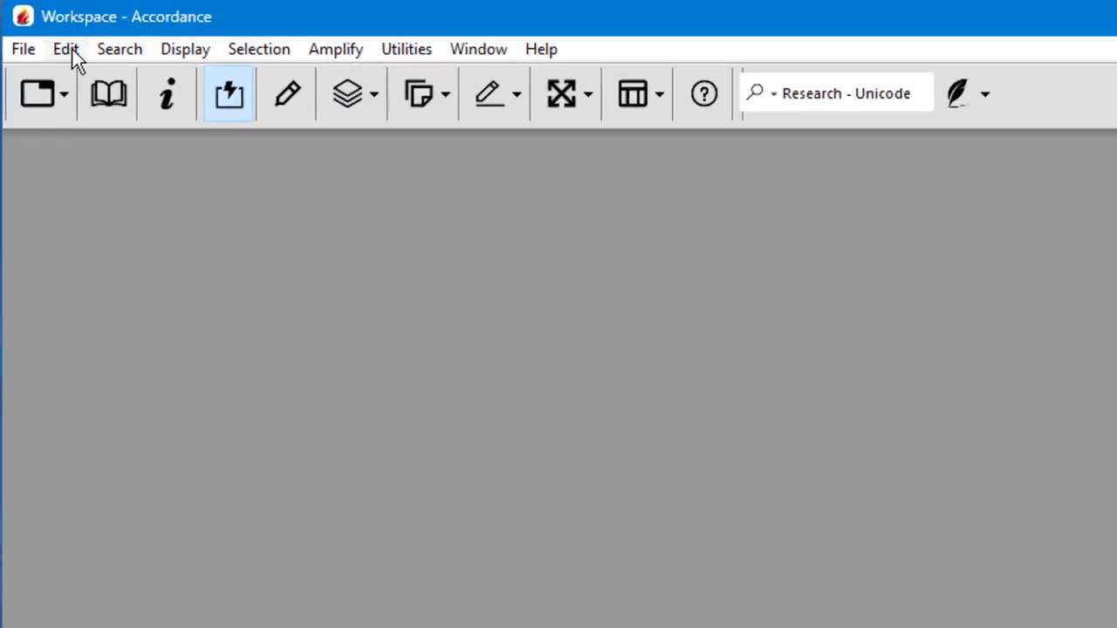
# Step: Open the program's preferences and review the available Startup options in the General settings
pyautogui.click(67, 50)
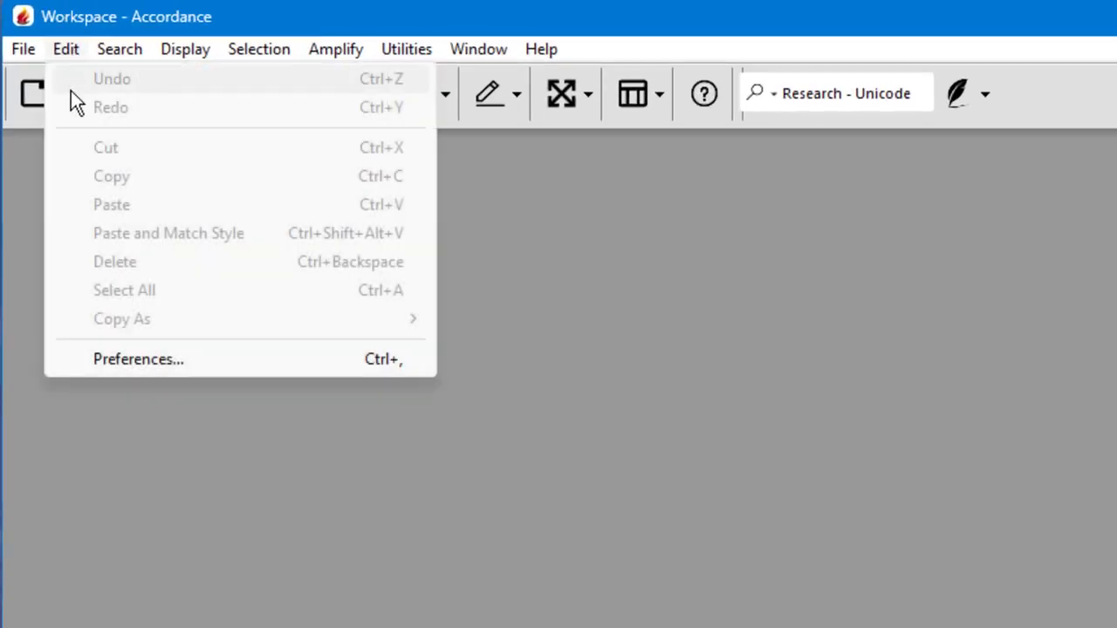
pyautogui.click(157, 361)
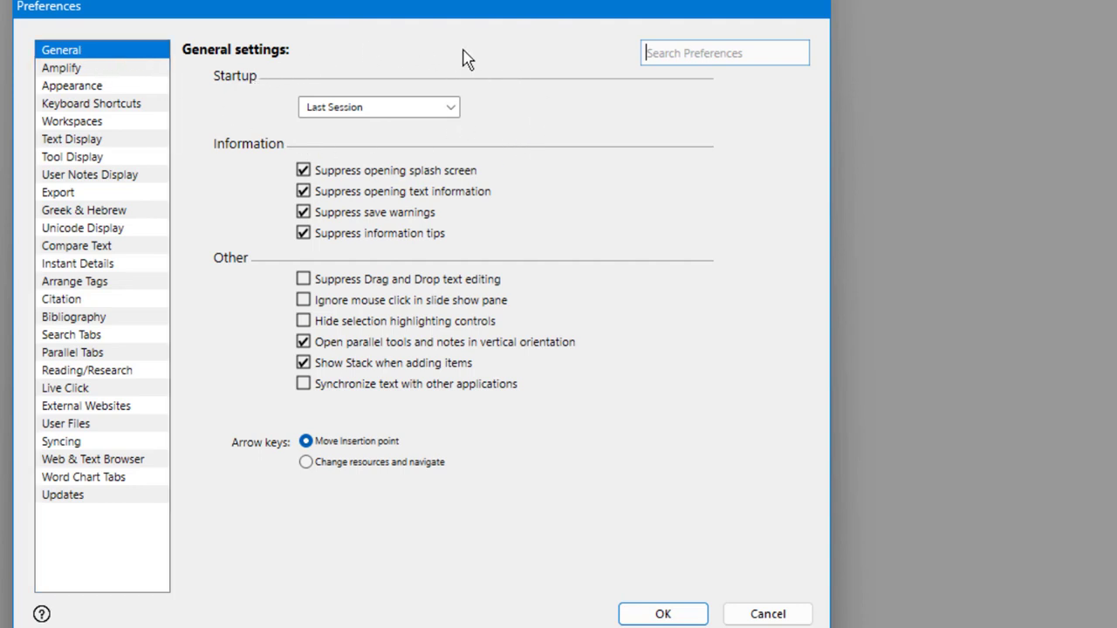
pyautogui.click(454, 111)
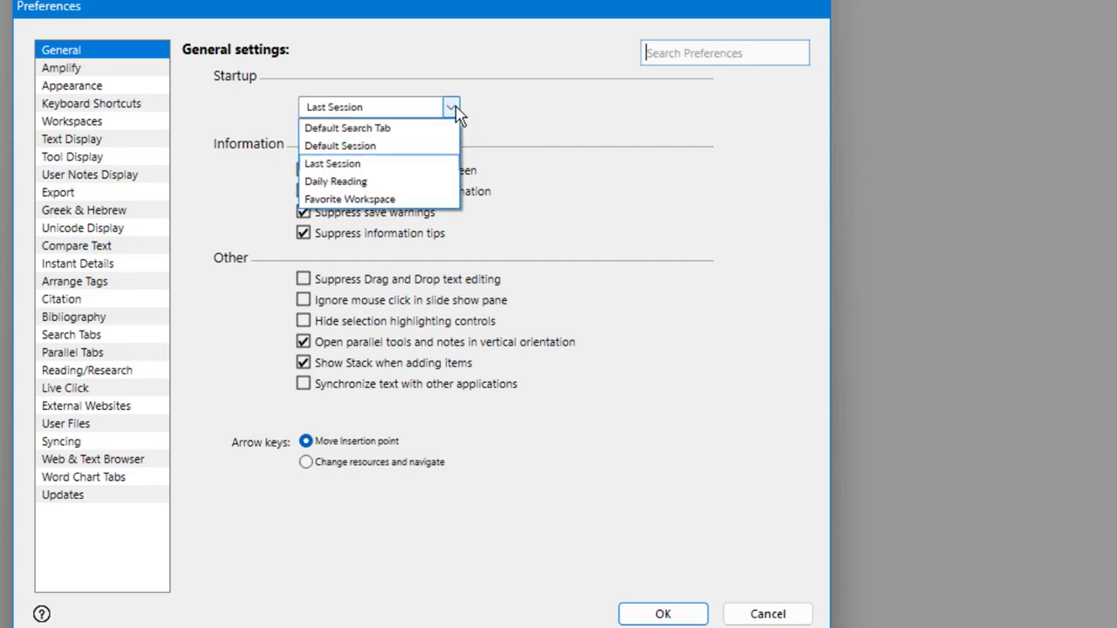
pyautogui.click(454, 110)
pyautogui.click(454, 110)
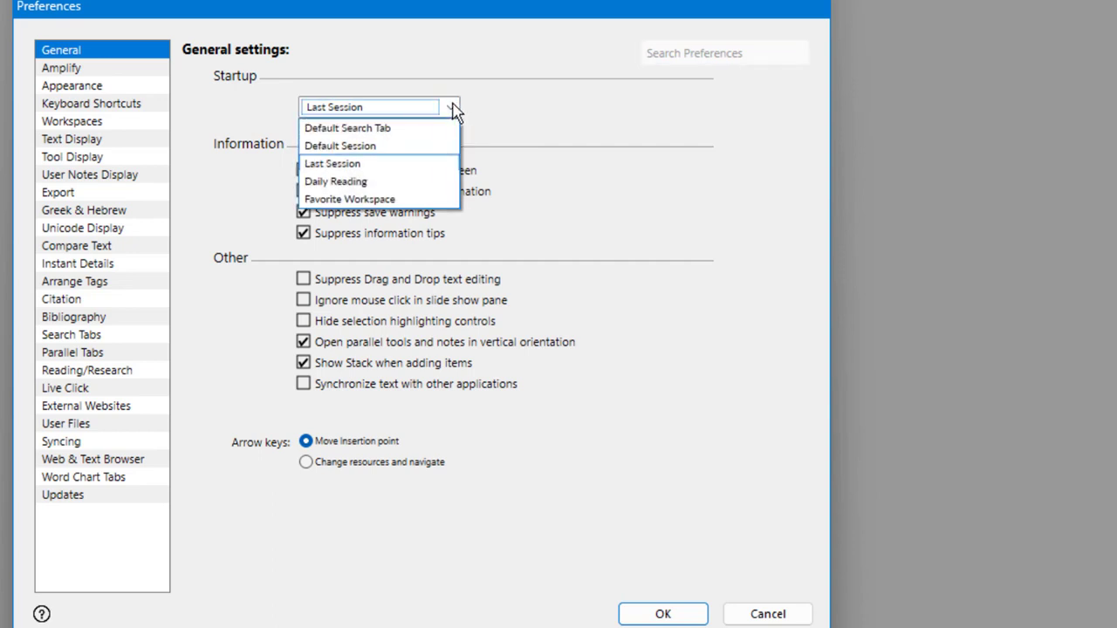
pyautogui.click(452, 109)
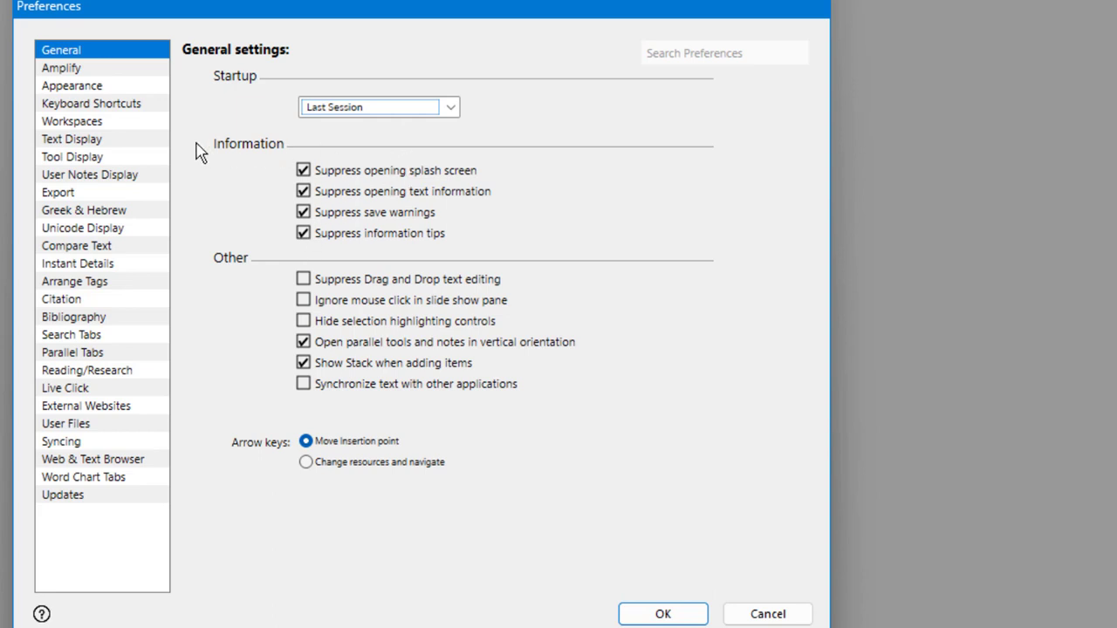
# Step: Set the Amplify triple-click defaults to Thayer for Greek and Concise Dict. of Classical Hebrew for Hebrew, and save the preferences
pyautogui.click(64, 70)
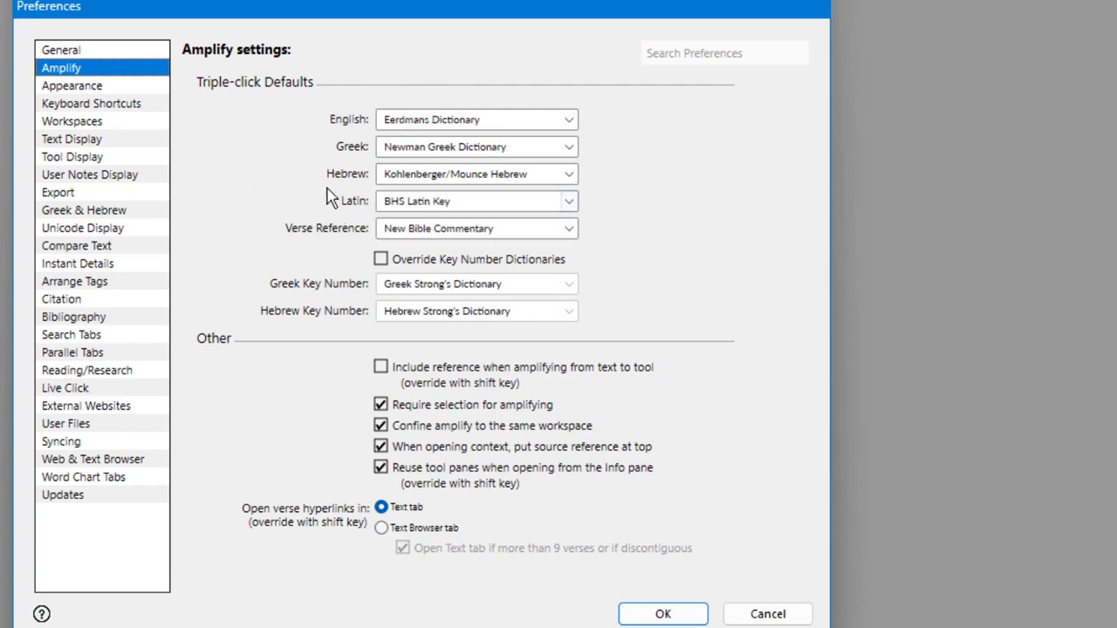
pyautogui.click(568, 148)
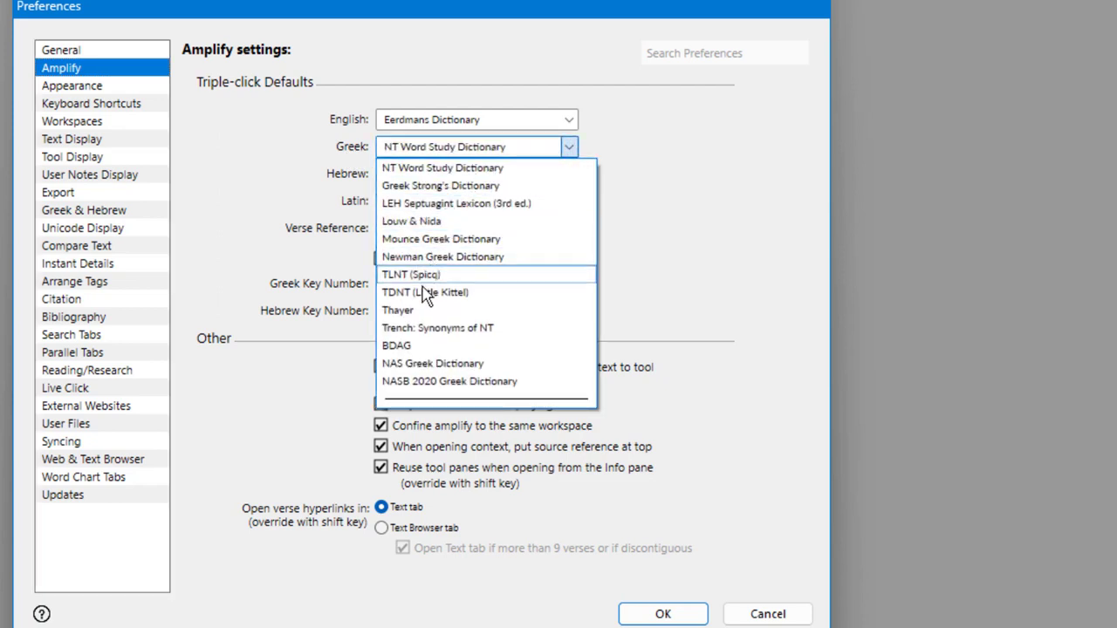
pyautogui.click(412, 312)
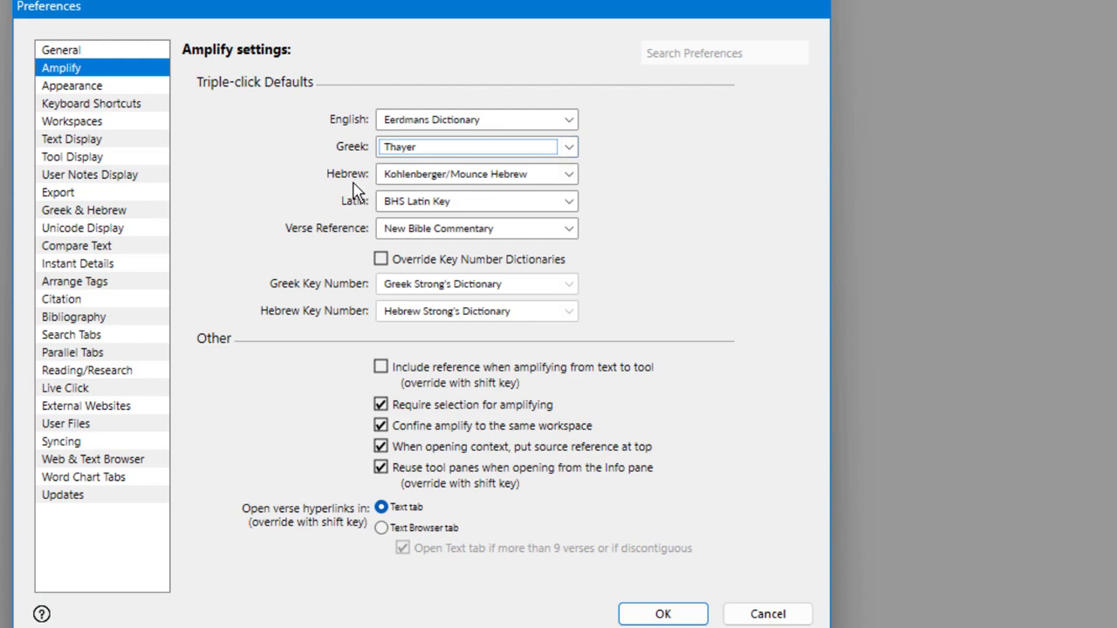
pyautogui.click(569, 174)
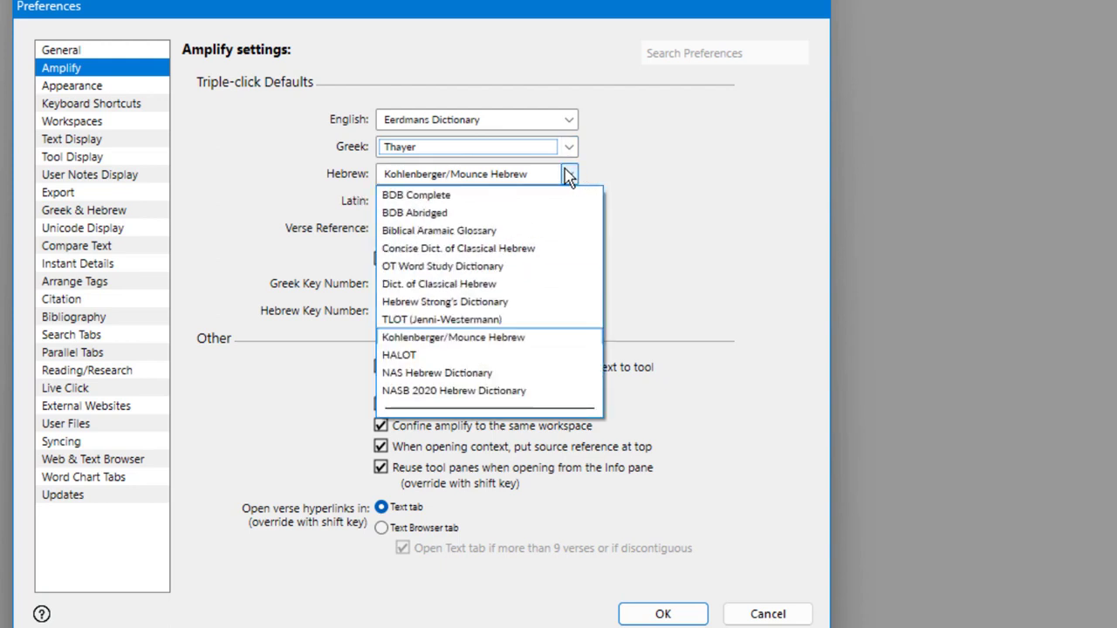
pyautogui.click(439, 250)
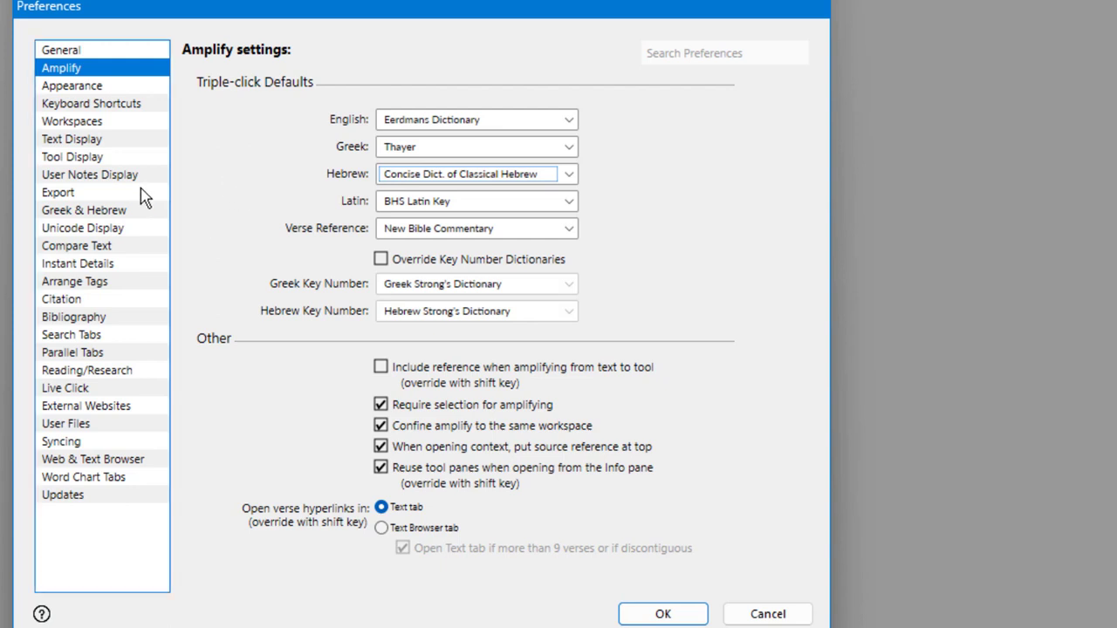
pyautogui.click(83, 87)
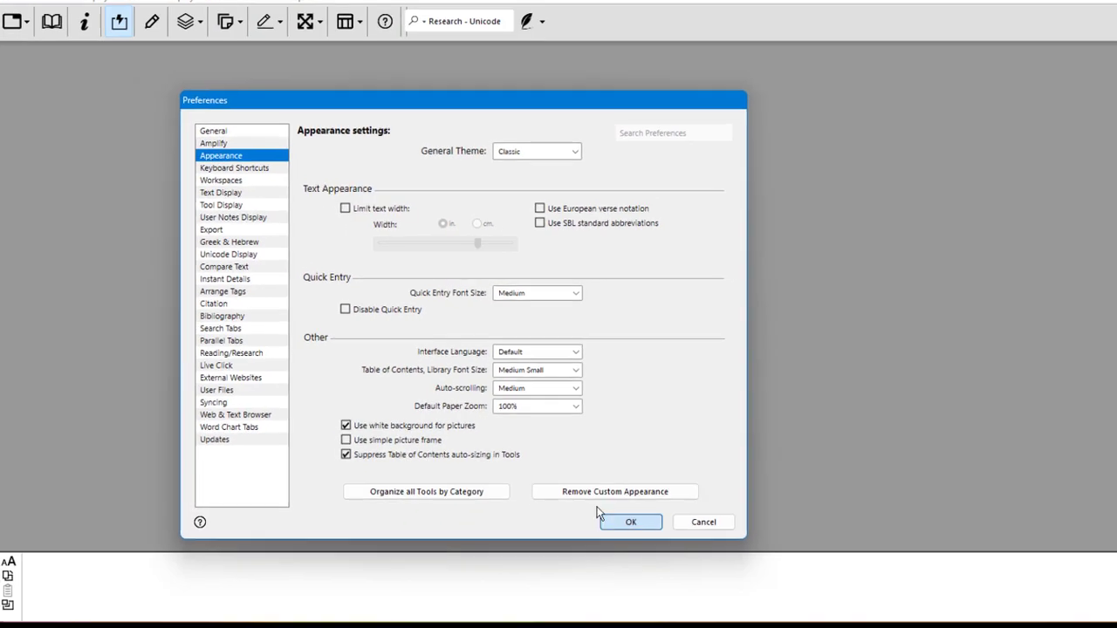
pyautogui.click(657, 613)
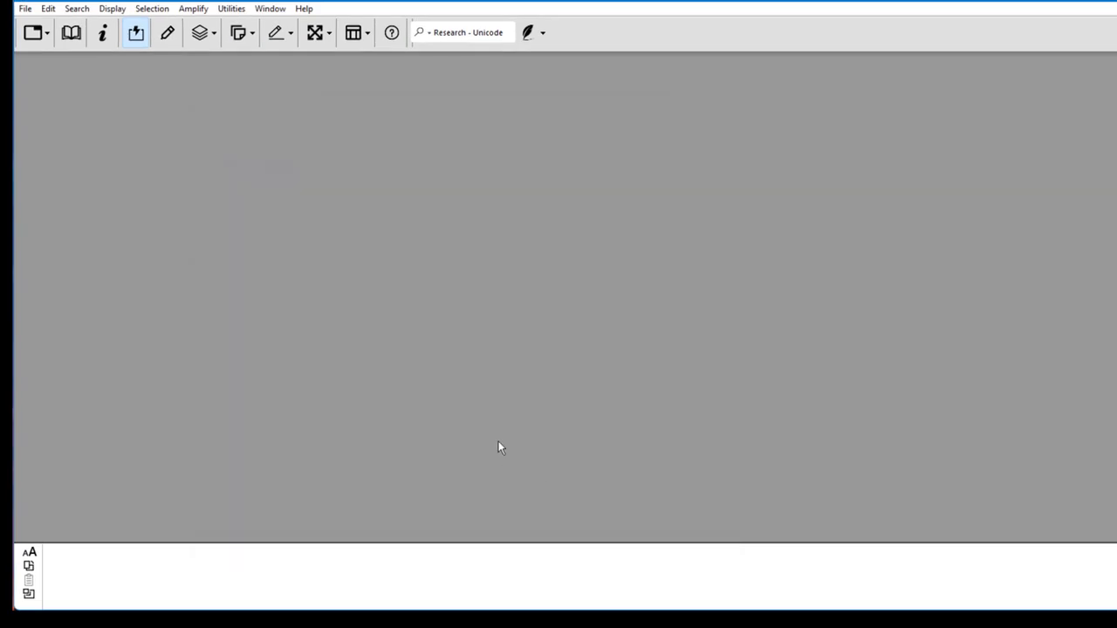
# Step: Look through the module categories available for new tabs, including Greek Texts and Dictionaries
pyautogui.click(47, 36)
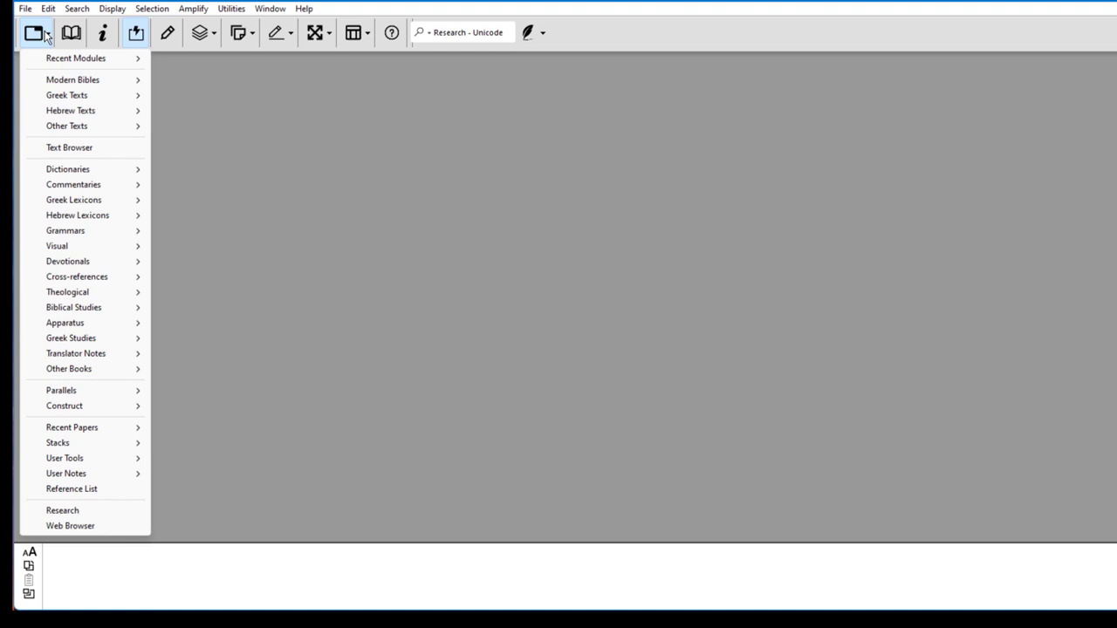
pyautogui.moveTo(60, 82)
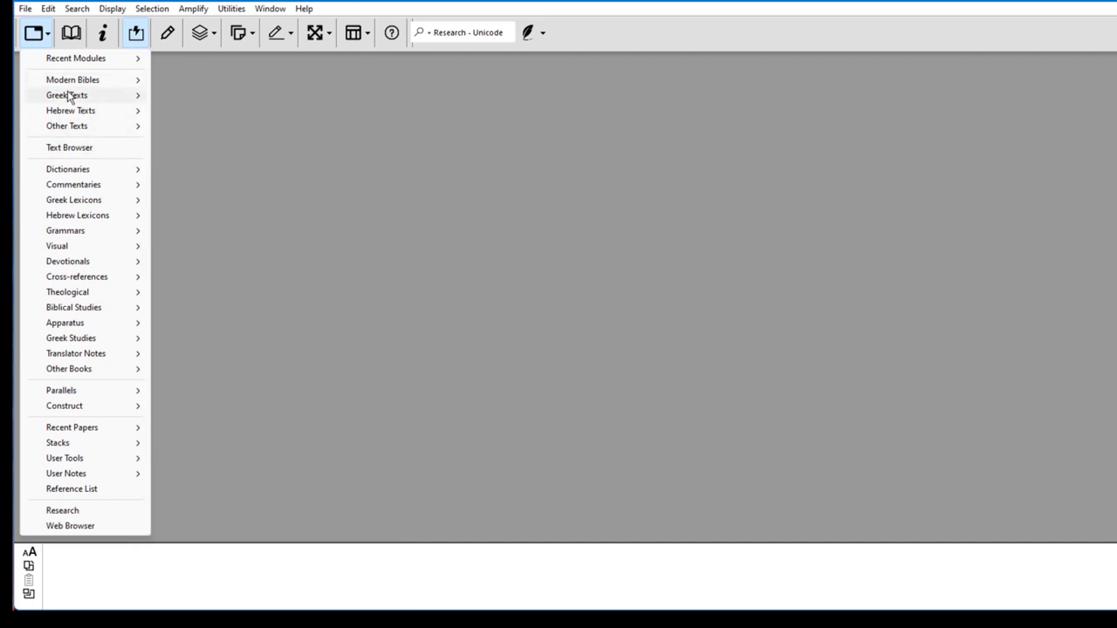
pyautogui.moveTo(78, 98)
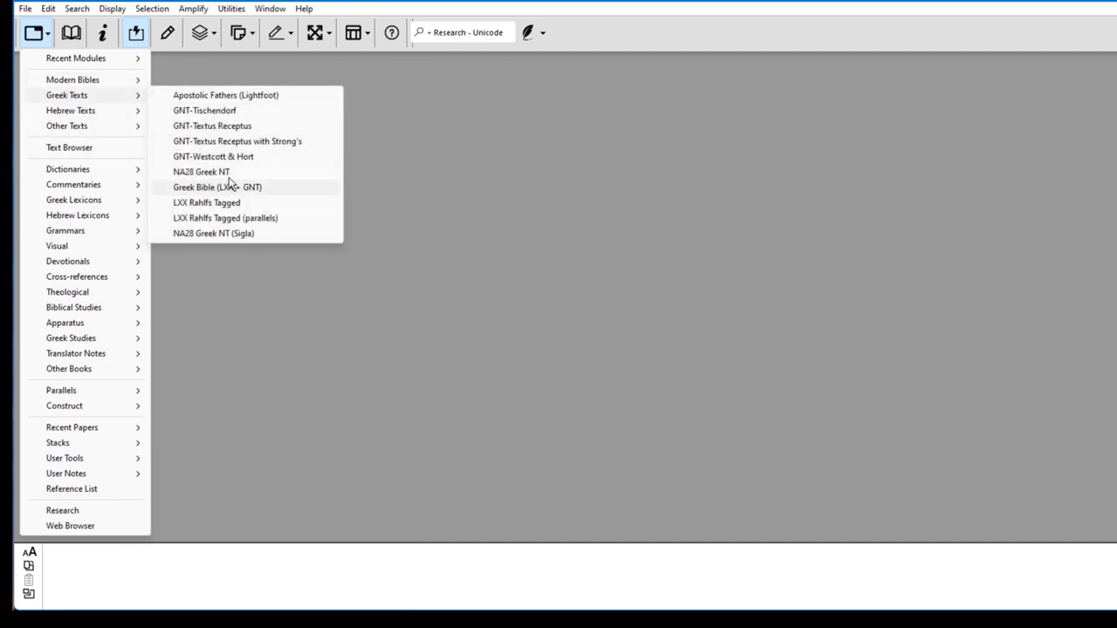
pyautogui.moveTo(54, 113)
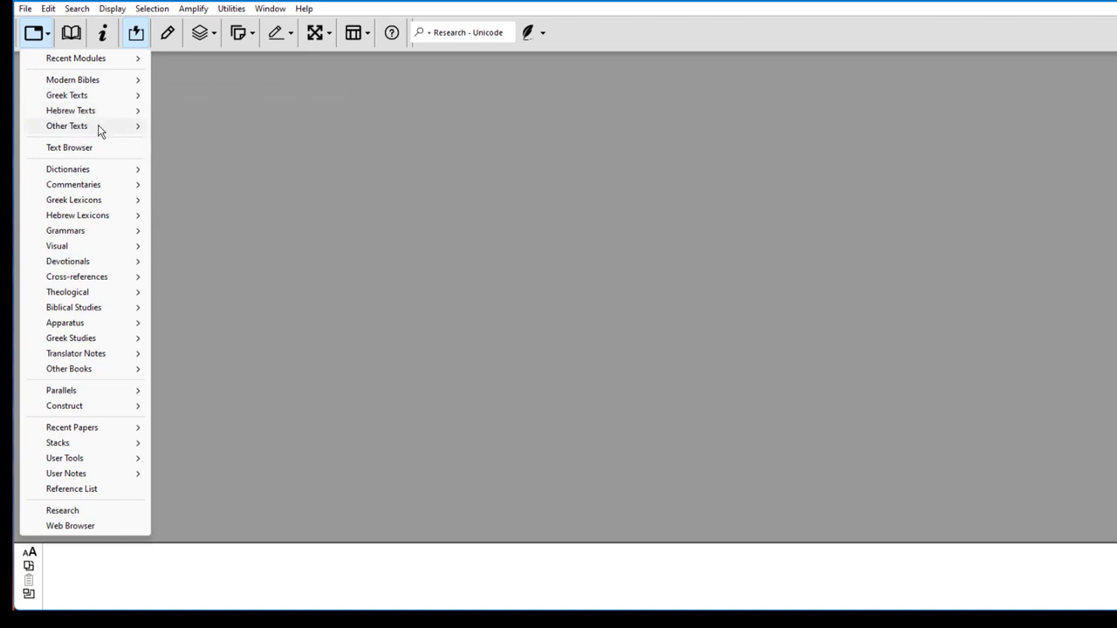
pyautogui.moveTo(75, 174)
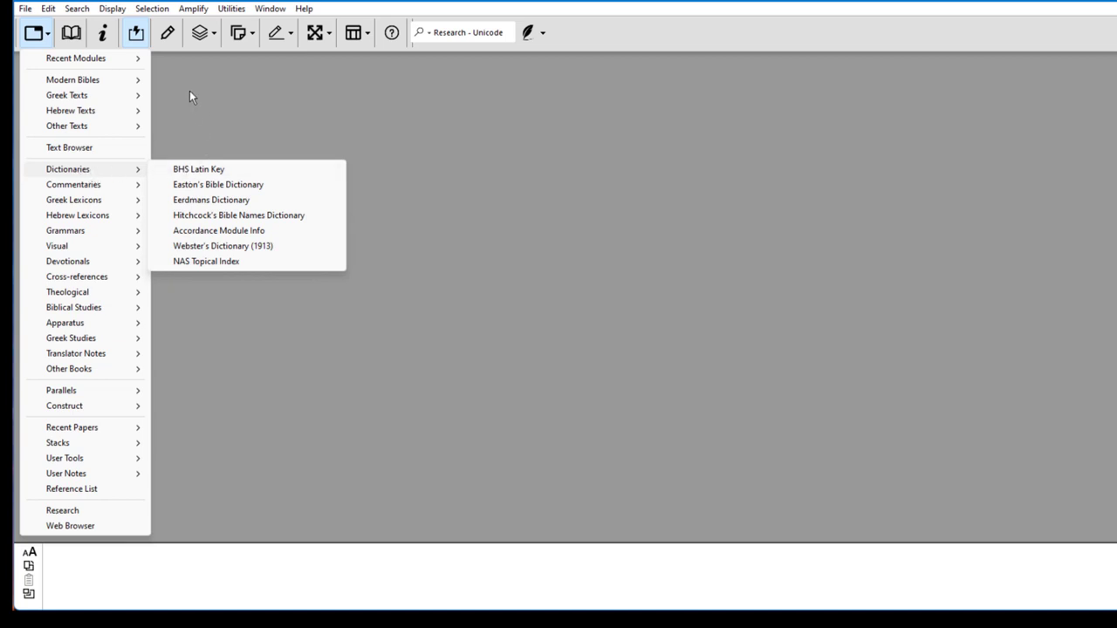
# Step: Reopen the preferences and review the Appearance settings
pyautogui.click(48, 8)
pyautogui.click(48, 9)
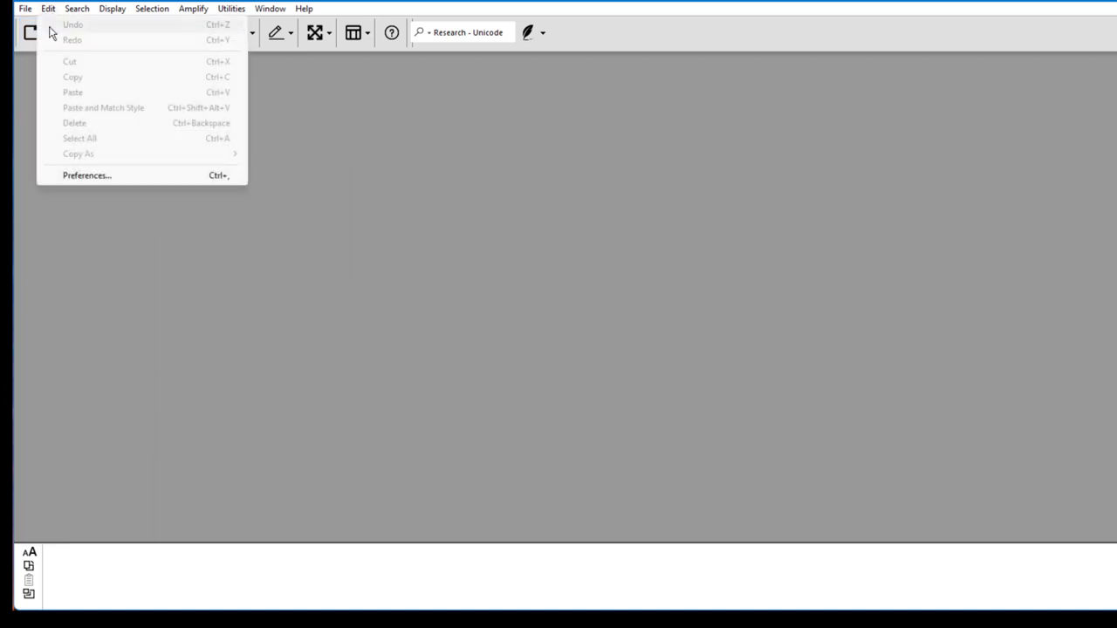
pyautogui.click(77, 177)
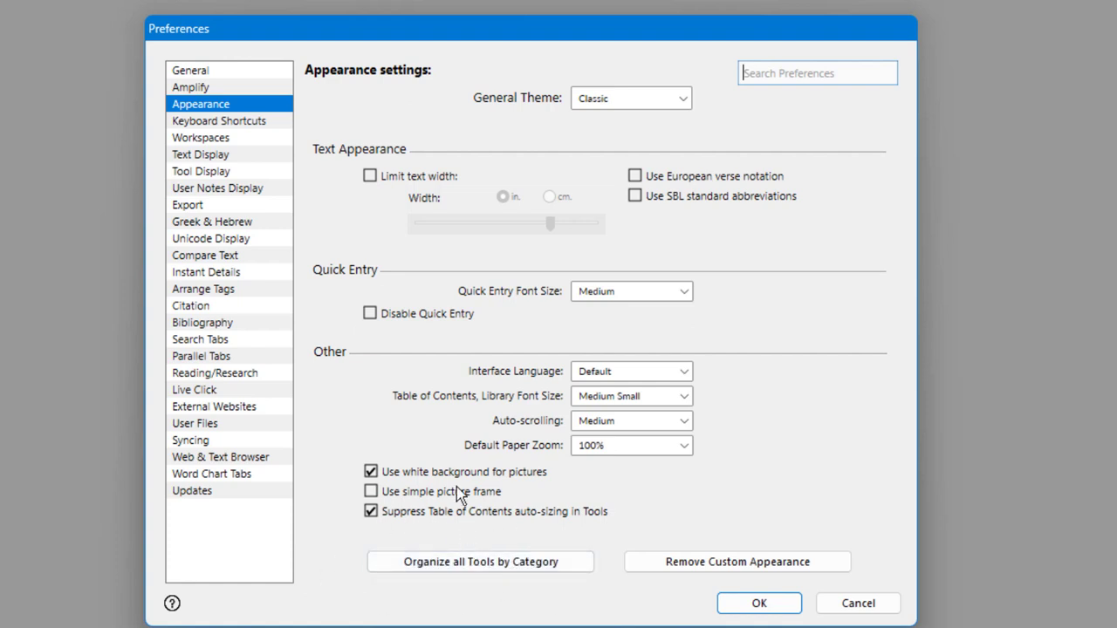
pyautogui.click(191, 106)
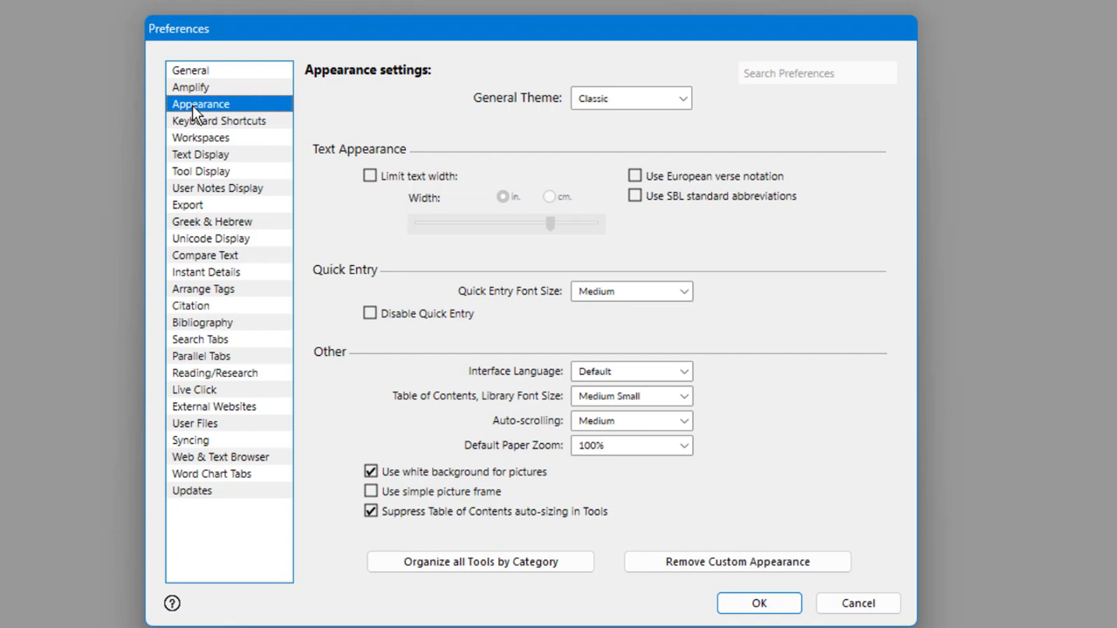
# Step: Change the Text Display search highlighting color to Sapphire and set it back to Red
pyautogui.click(185, 157)
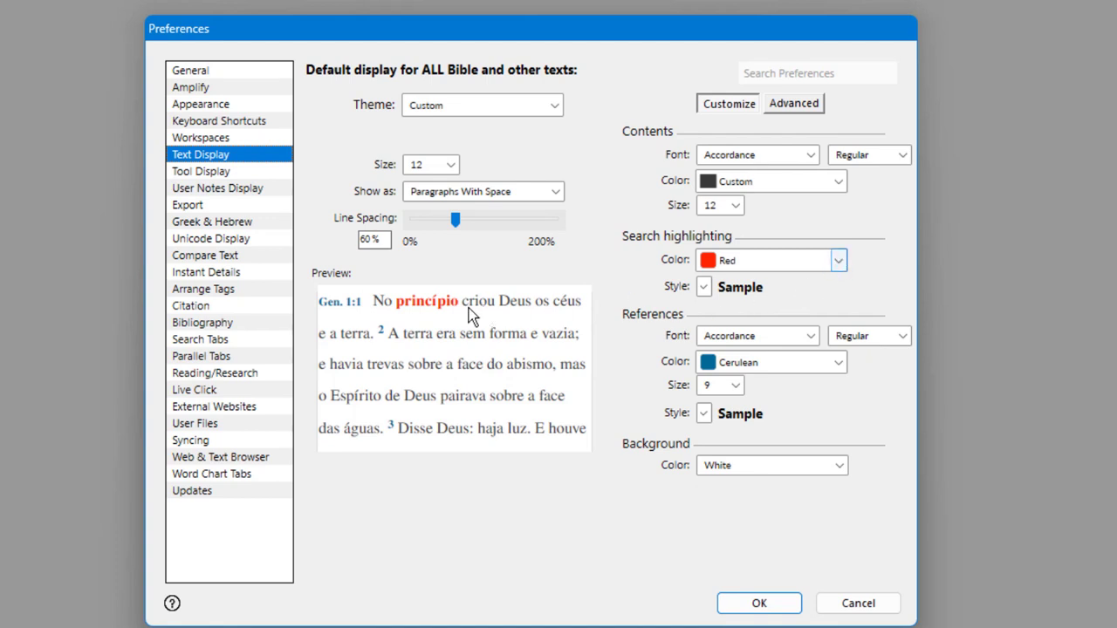
pyautogui.click(839, 261)
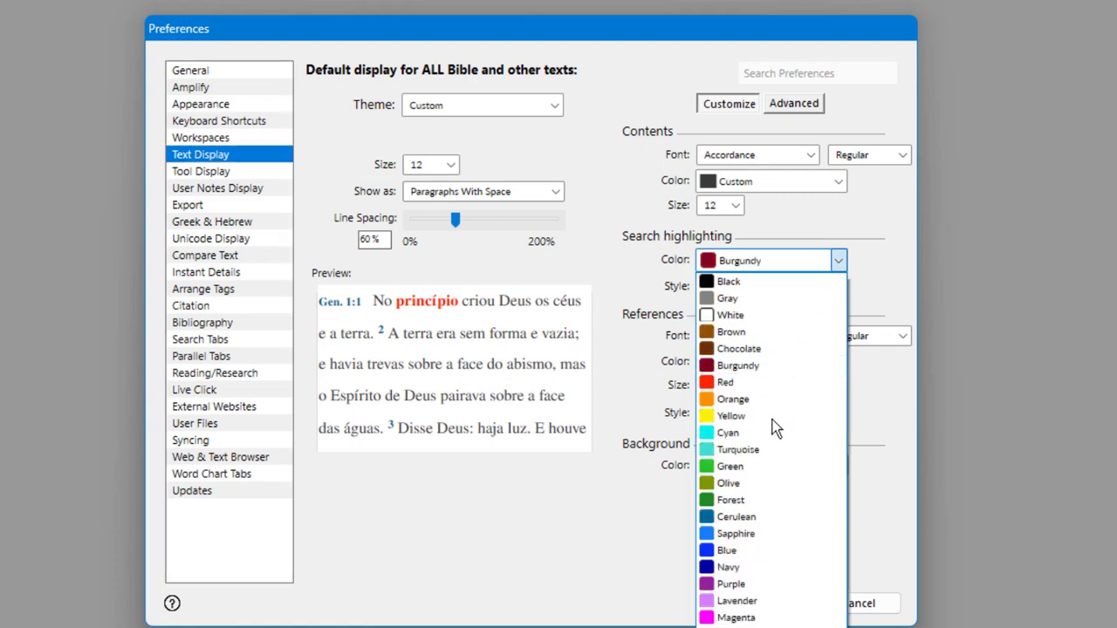
pyautogui.click(749, 534)
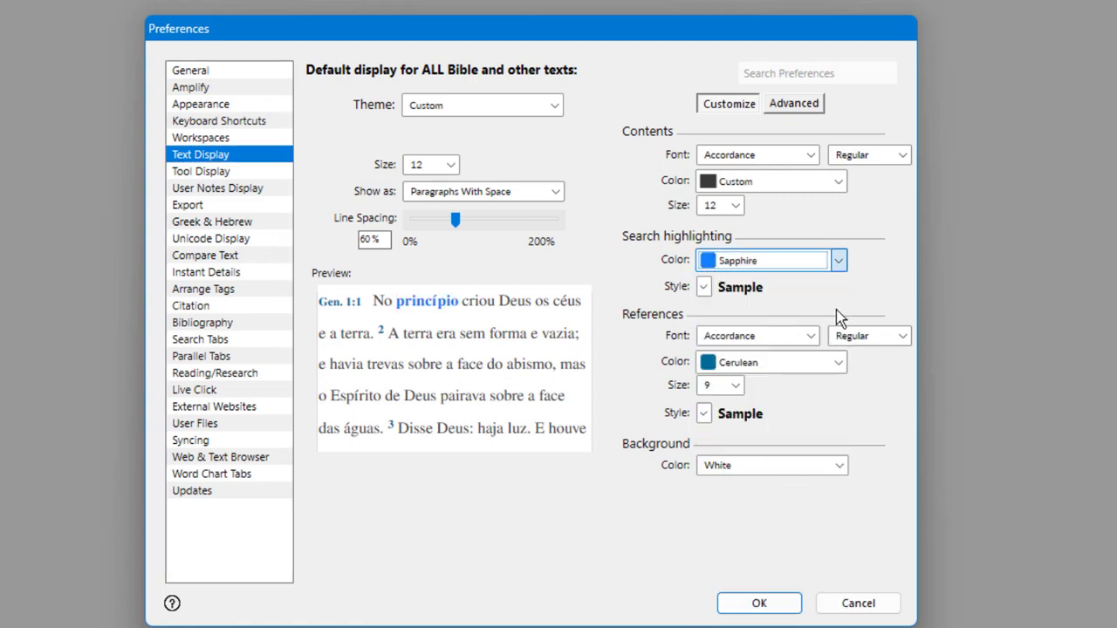
pyautogui.click(840, 262)
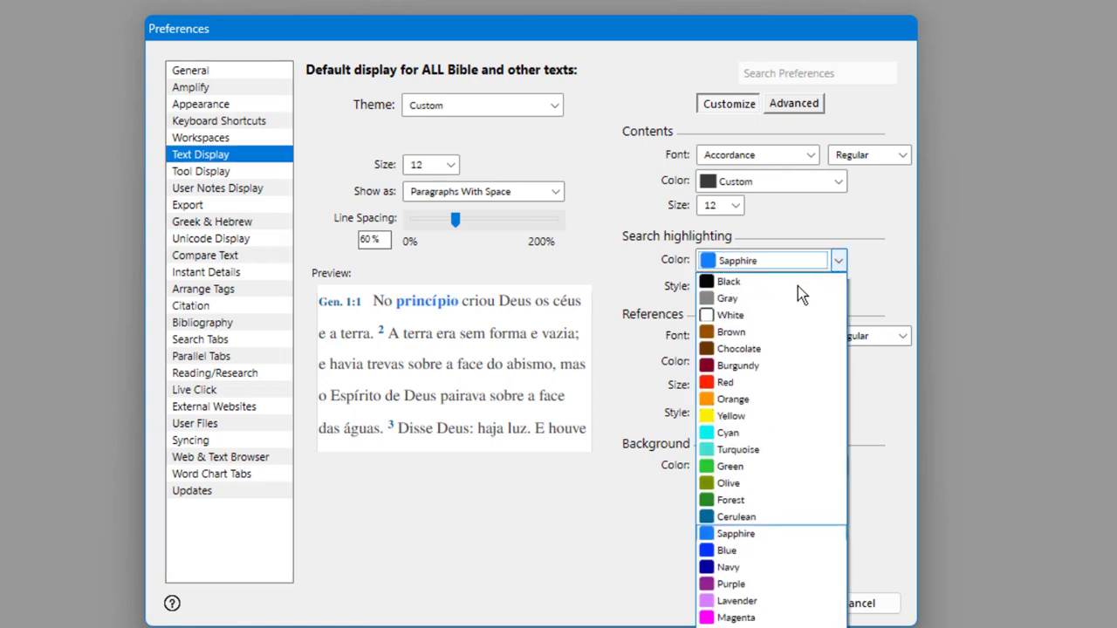
pyautogui.click(744, 383)
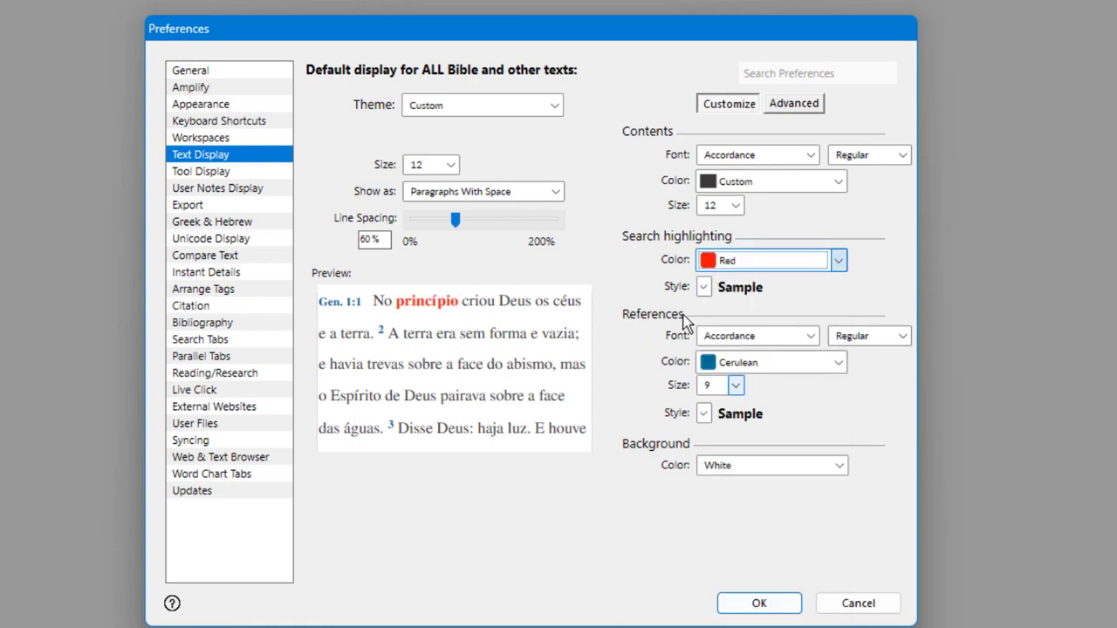
# Step: Review the preferences for Tool Display, Greek & Hebrew, Unicode Display and Instant Details
pyautogui.click(211, 174)
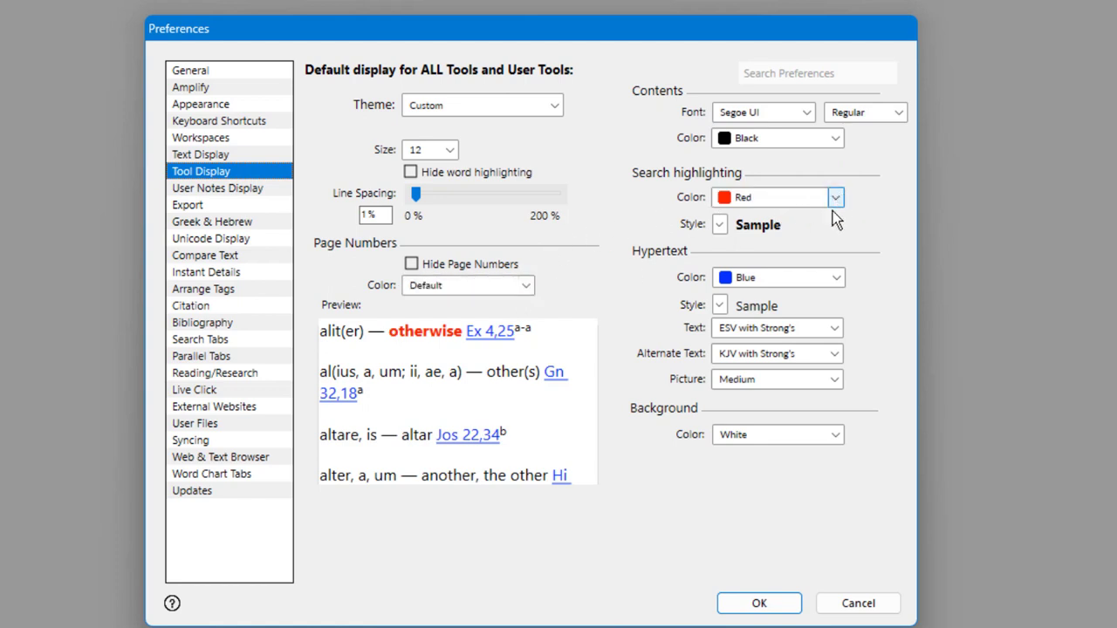
pyautogui.click(204, 223)
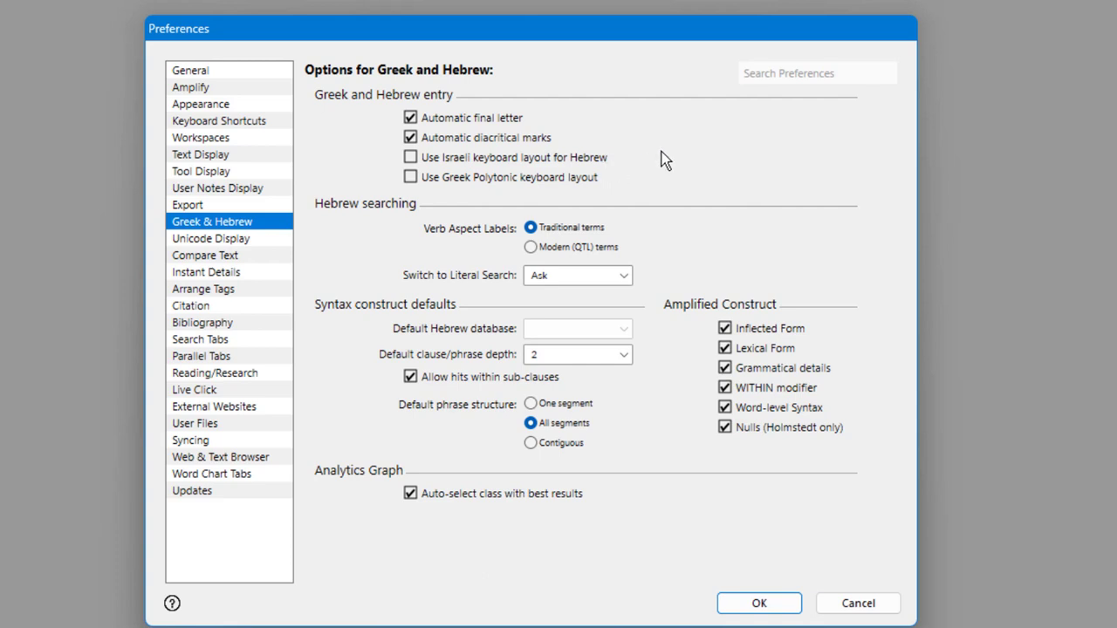
pyautogui.click(222, 227)
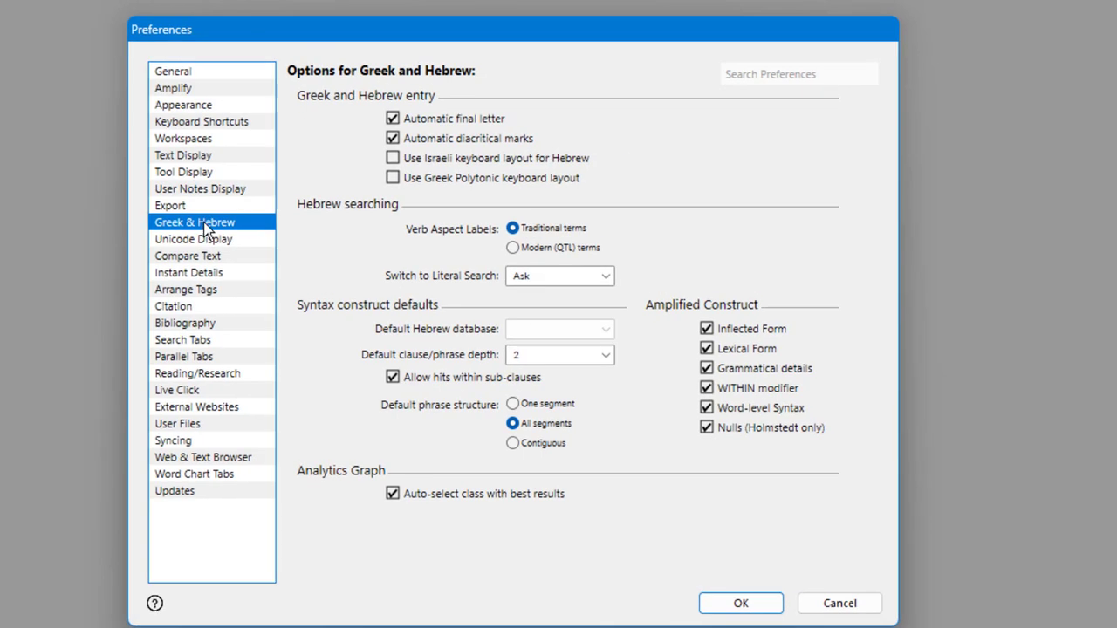
pyautogui.click(202, 239)
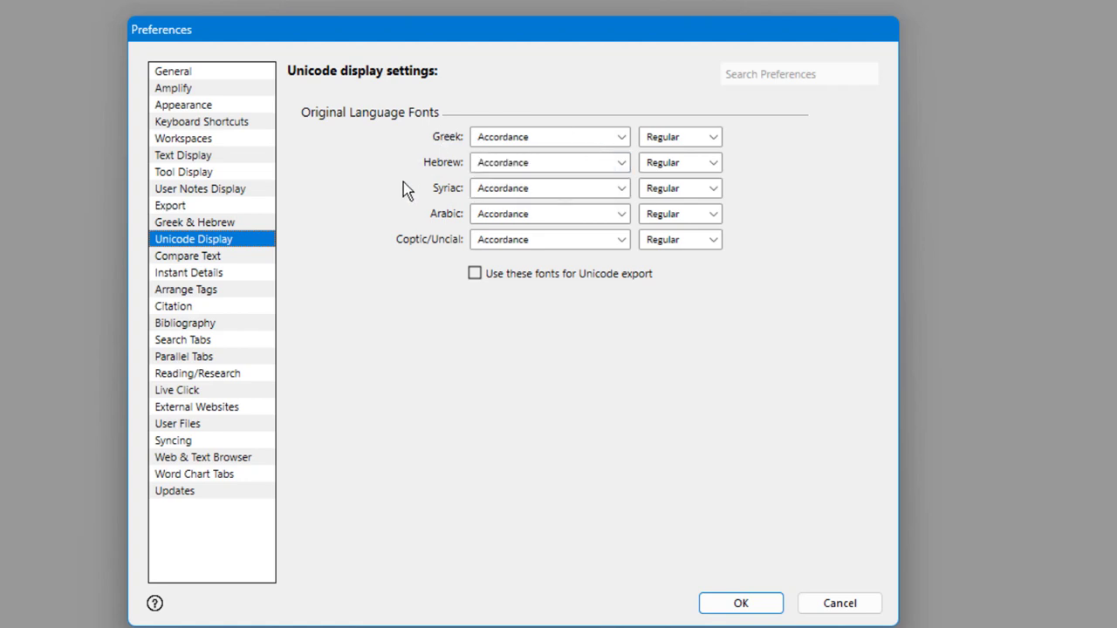
pyautogui.click(197, 222)
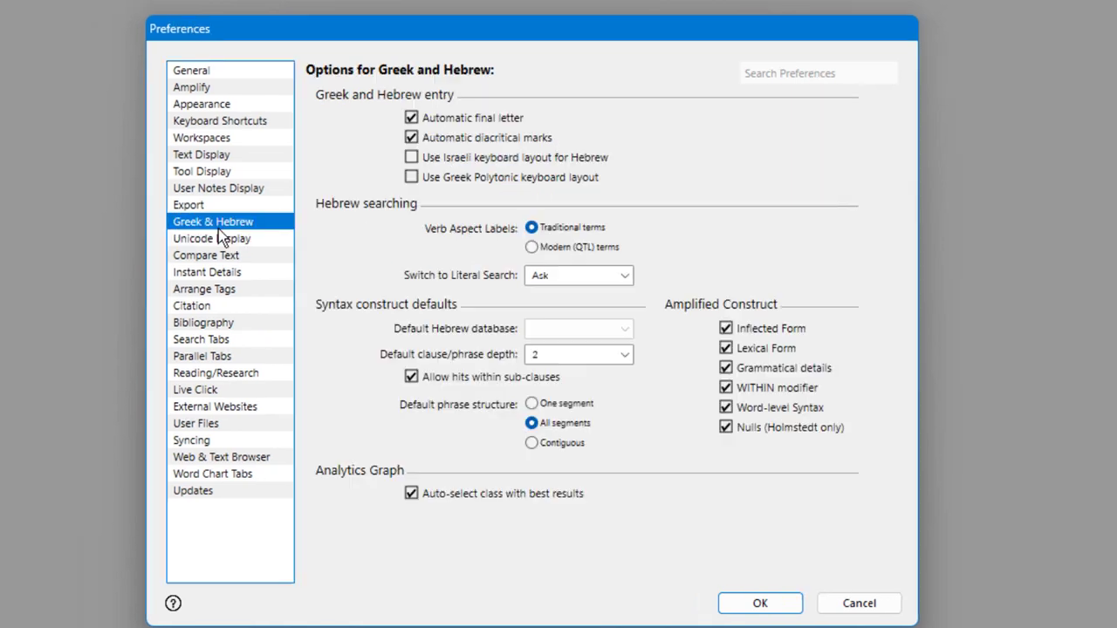
pyautogui.click(207, 279)
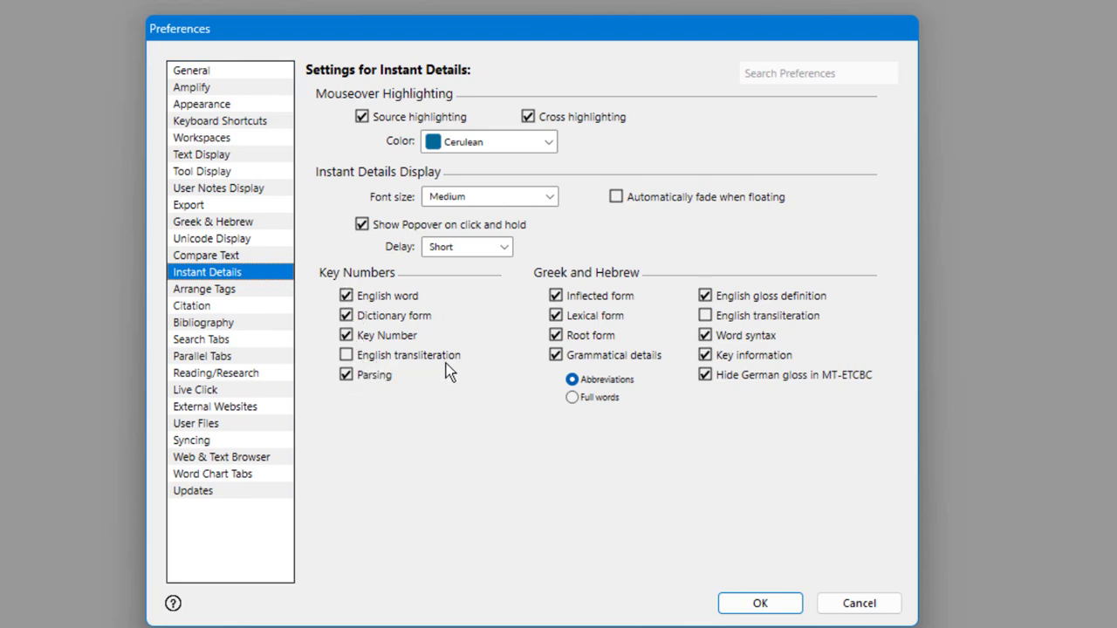
# Step: Toggle English transliteration on and back off for Key Numbers and for Greek and Hebrew, and check the Hide German gloss in MT-ETCBC option
pyautogui.click(346, 357)
pyautogui.click(347, 358)
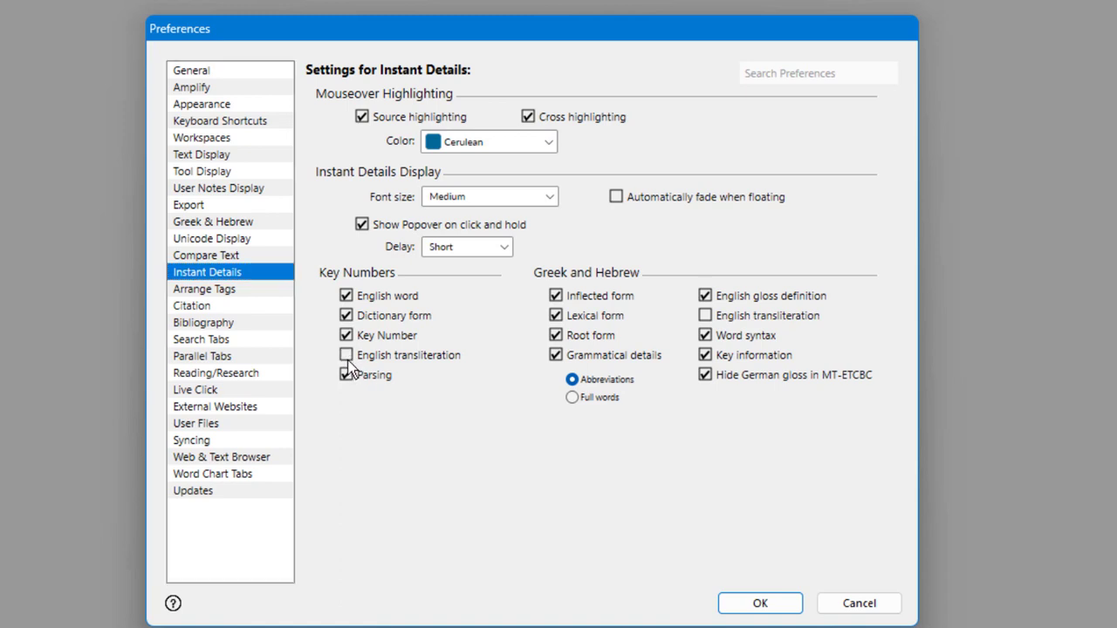
pyautogui.click(707, 318)
pyautogui.click(707, 318)
pyautogui.click(706, 318)
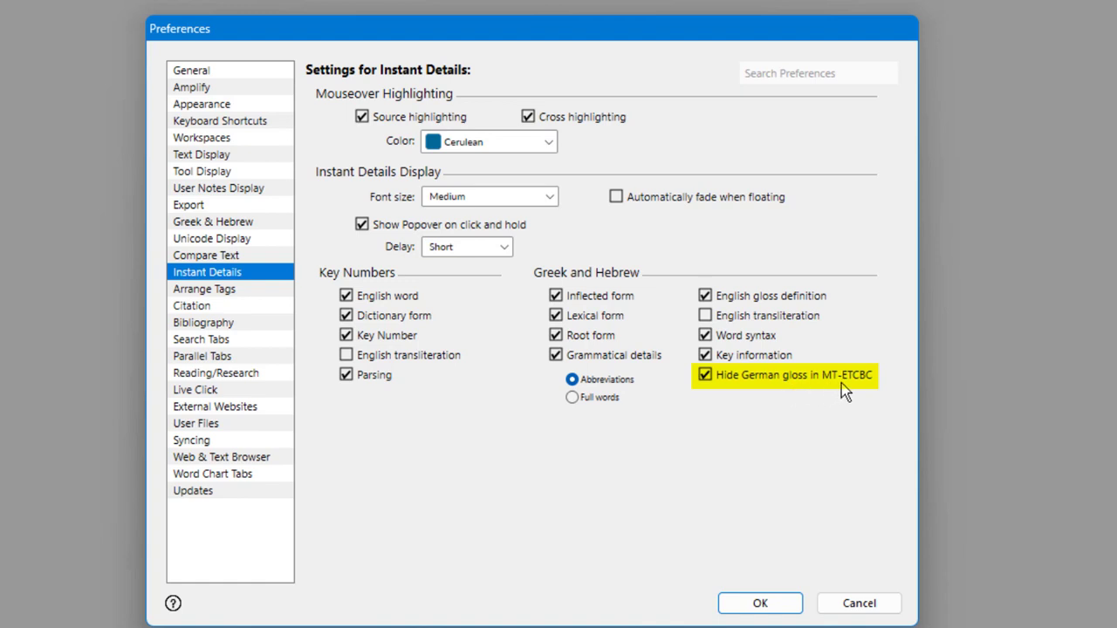
pyautogui.click(706, 377)
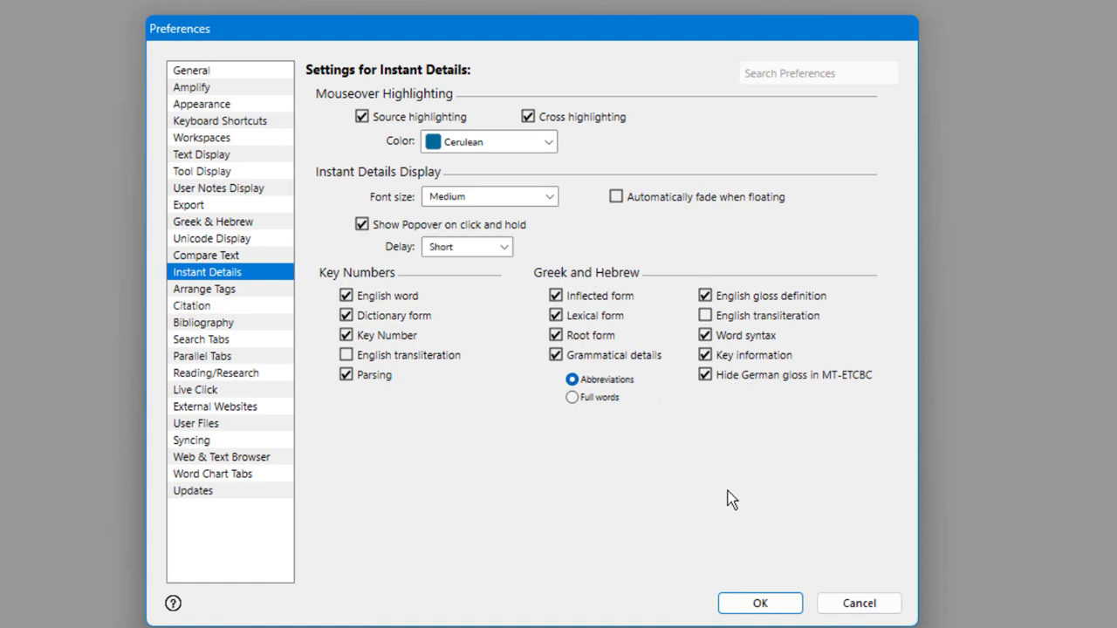
# Step: Save the preferences and apply the new display defaults to all open texts
pyautogui.click(756, 605)
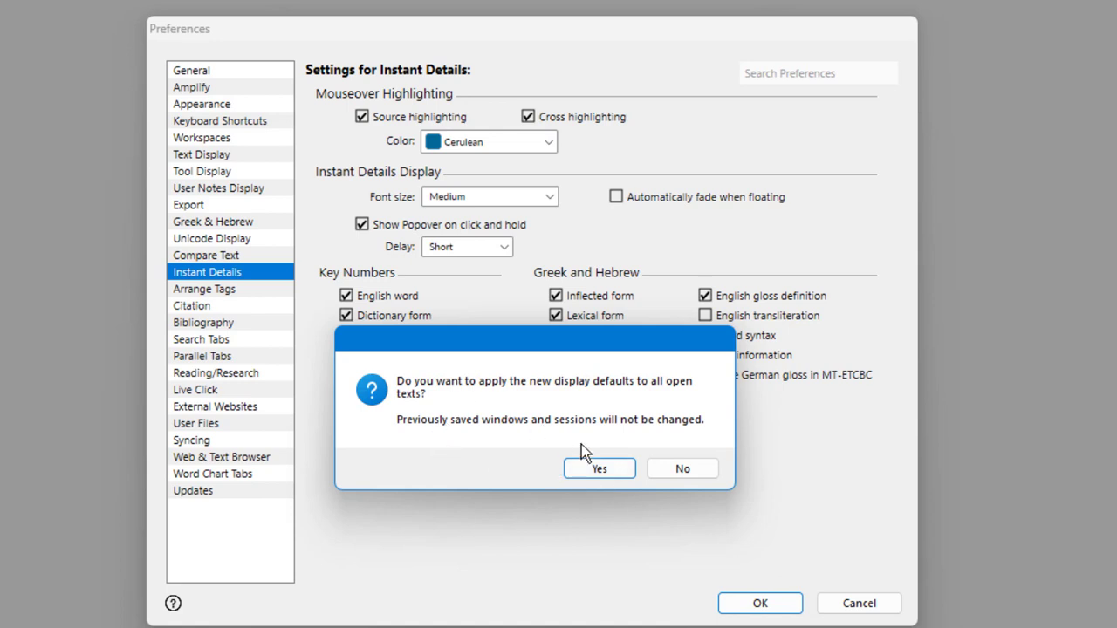
pyautogui.click(596, 467)
pyautogui.click(601, 469)
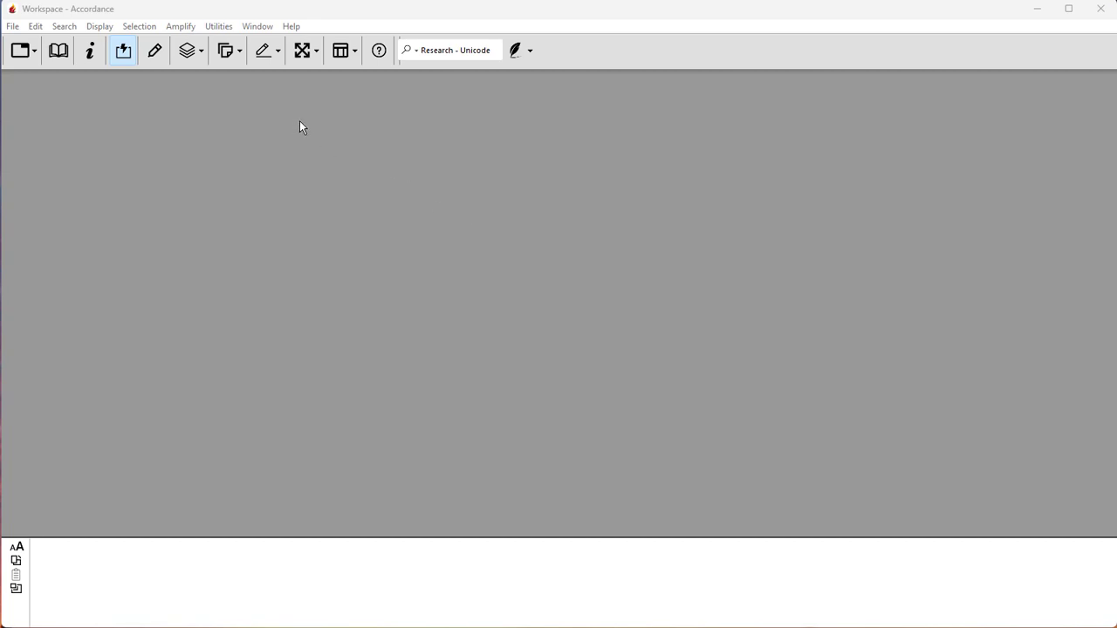
# Step: Open Easy Install and review the entries for Pratico-VP Workbook 3, Basics of Biblical Hebrew (3rd Edition) and MT-ETCBC-A with Apparatus
pyautogui.click(222, 29)
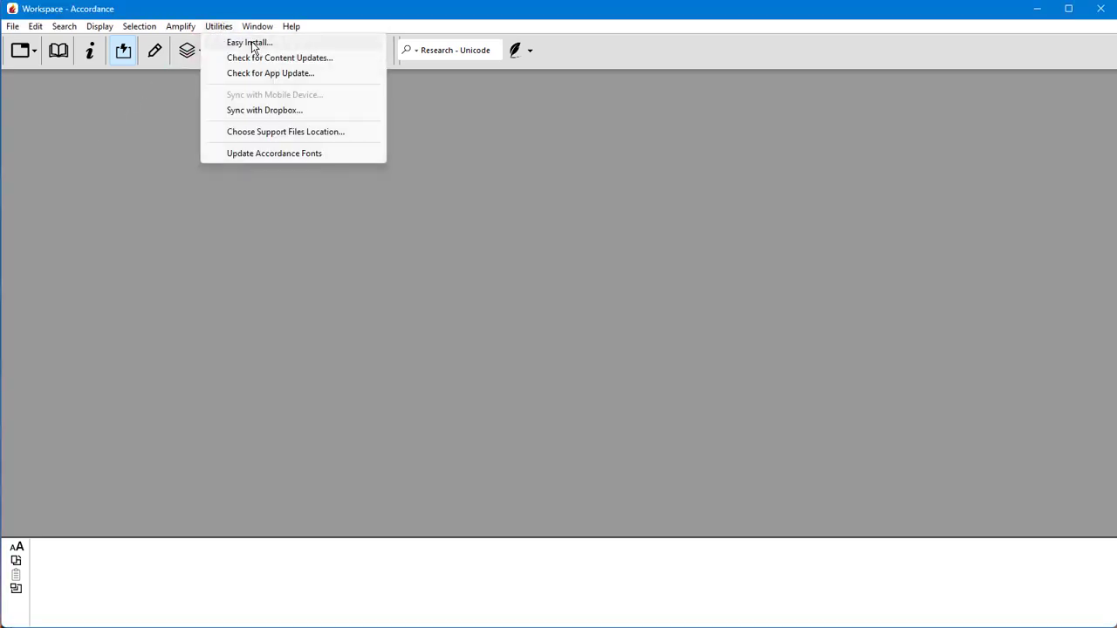
pyautogui.click(252, 44)
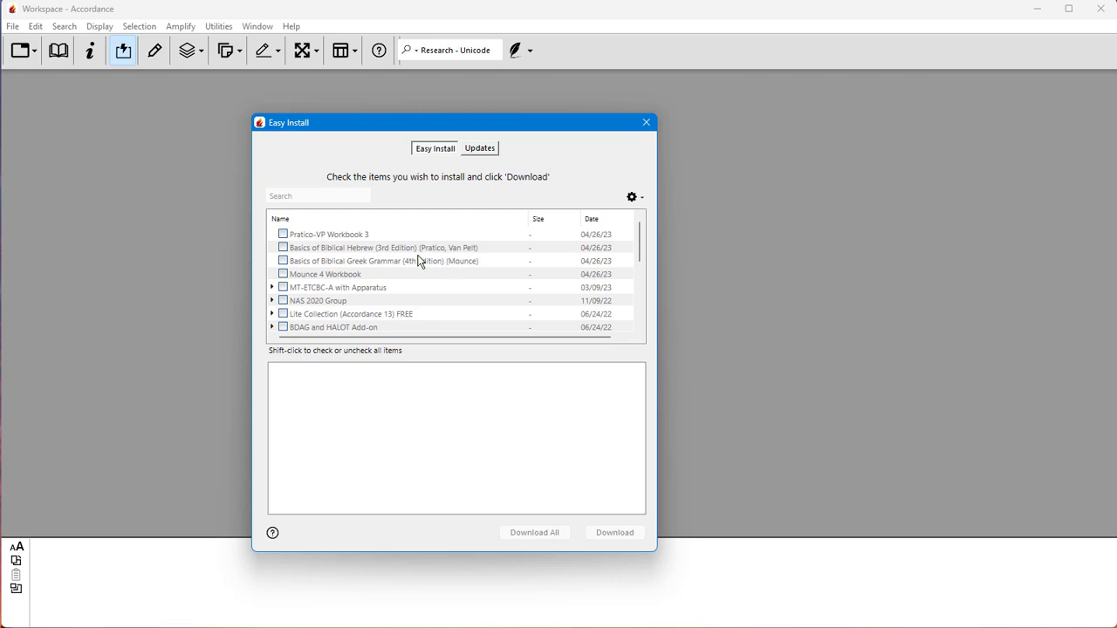
pyautogui.click(283, 236)
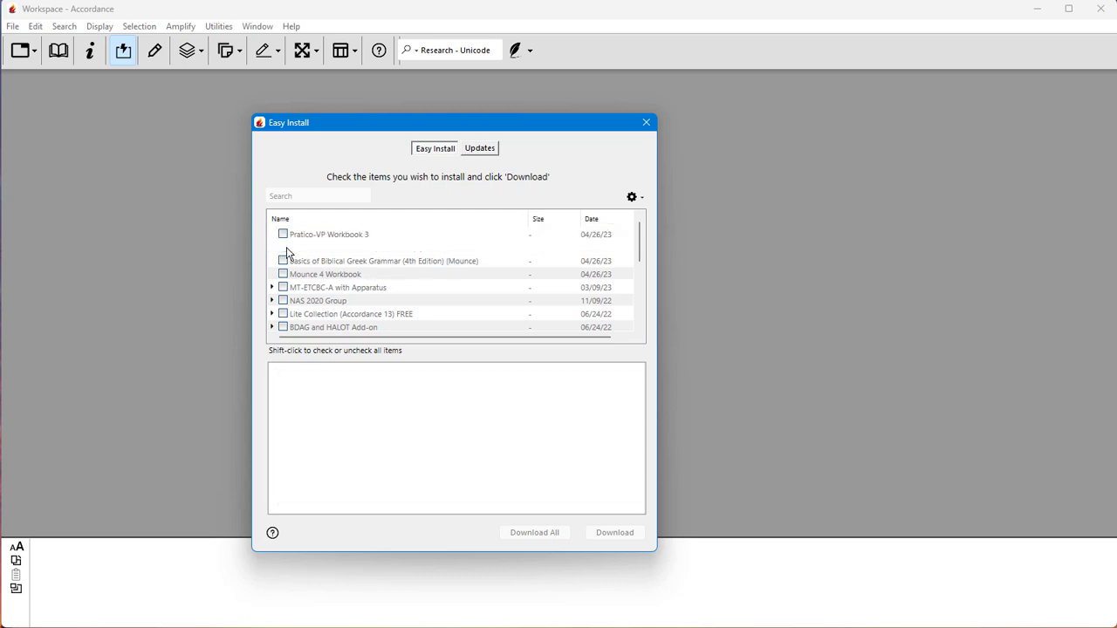
pyautogui.click(283, 249)
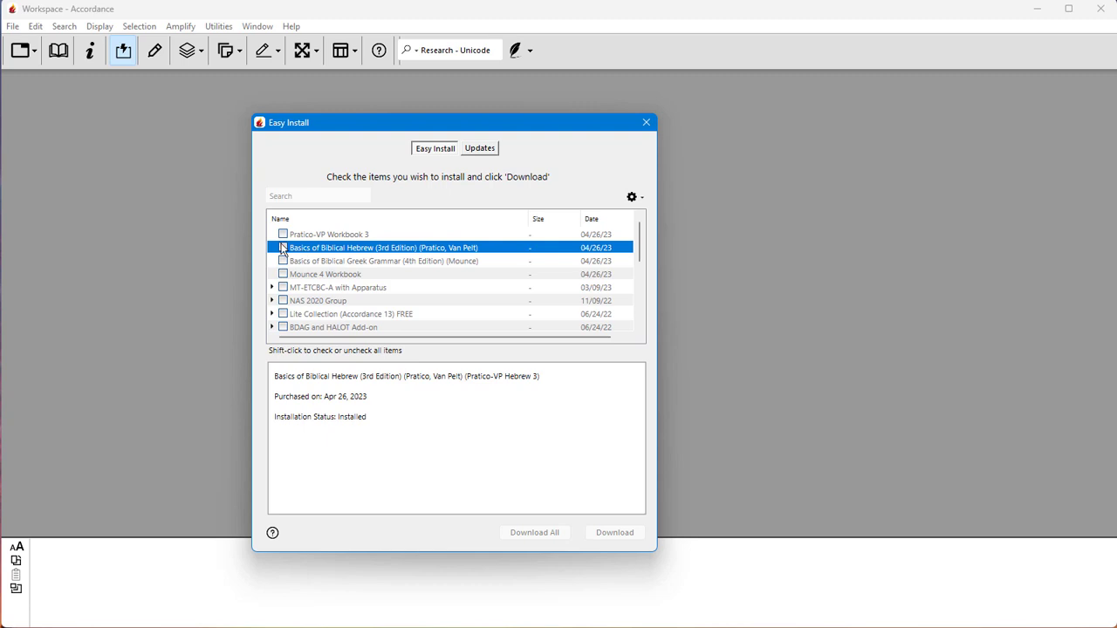
pyautogui.click(282, 236)
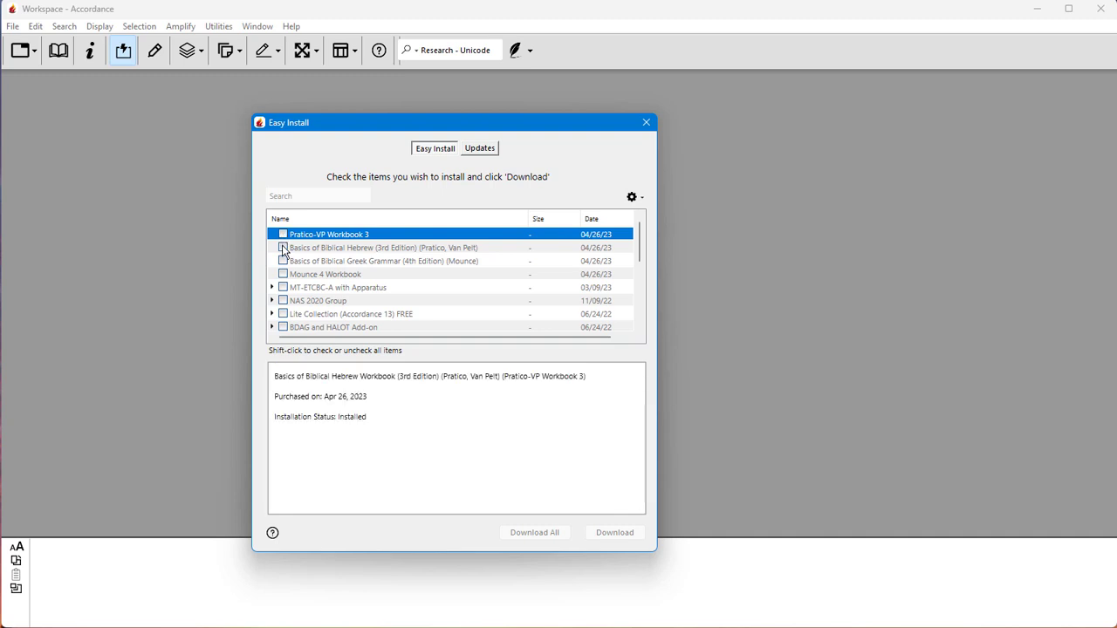
pyautogui.click(282, 248)
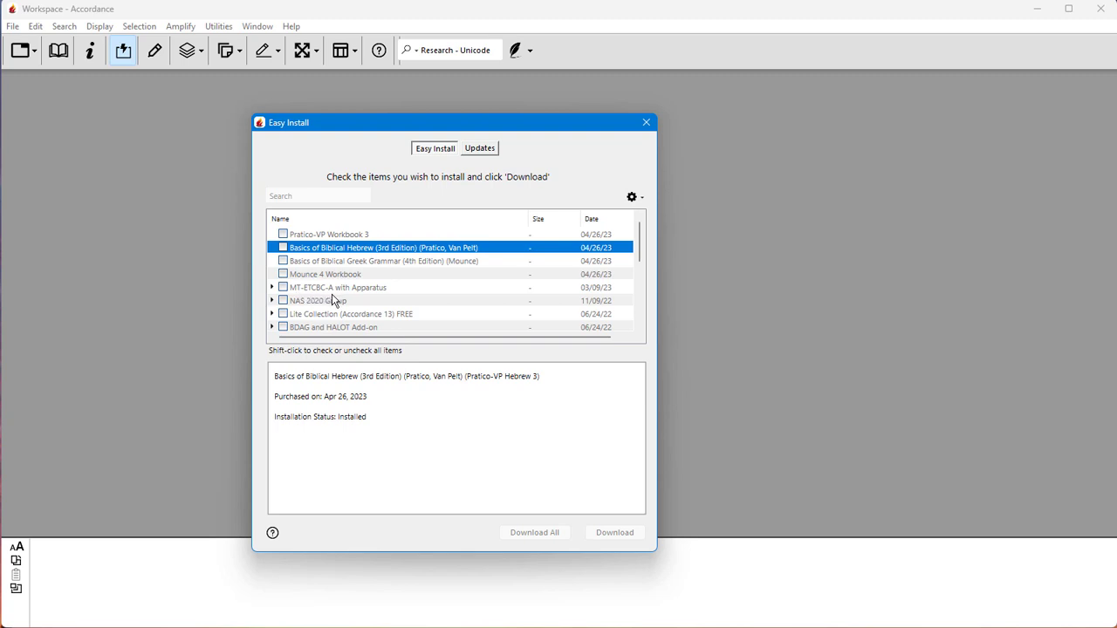
pyautogui.click(286, 291)
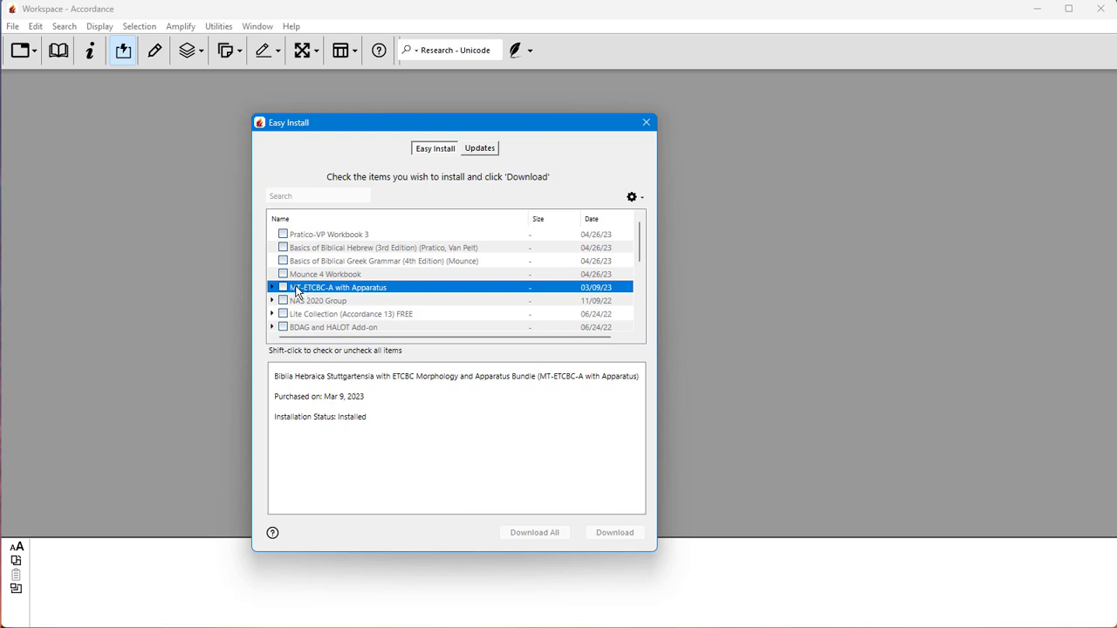
pyautogui.click(285, 239)
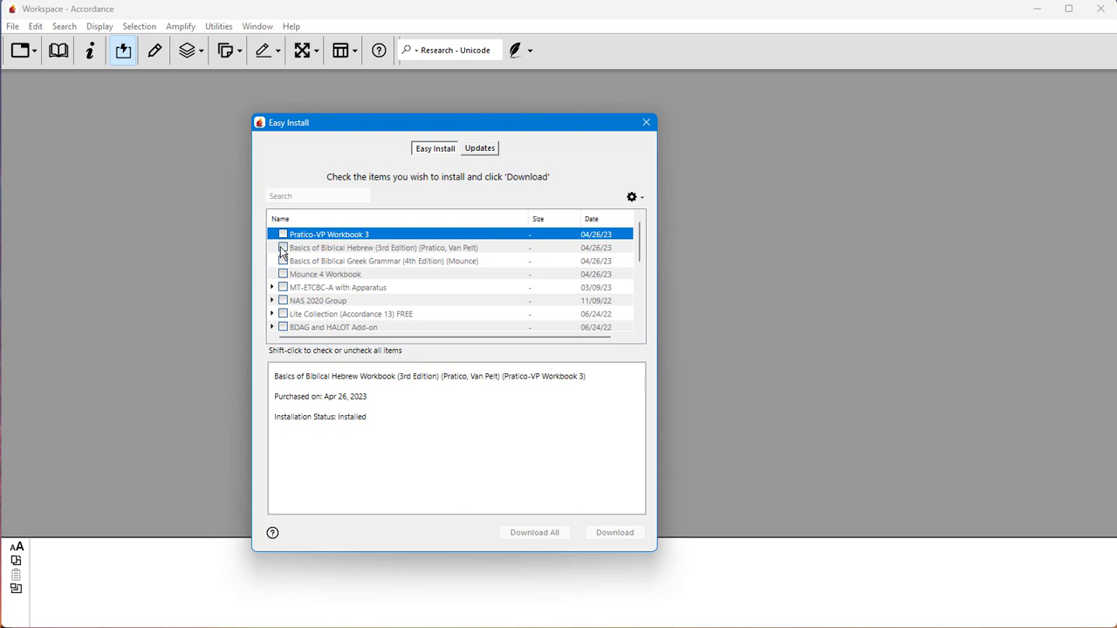
pyautogui.click(282, 251)
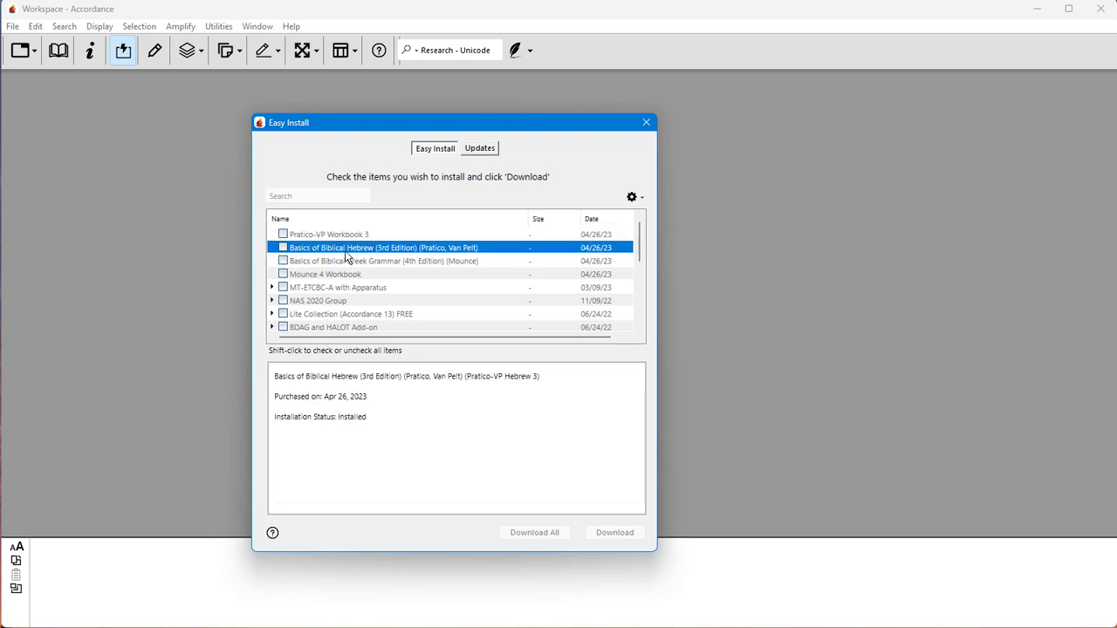
pyautogui.click(283, 290)
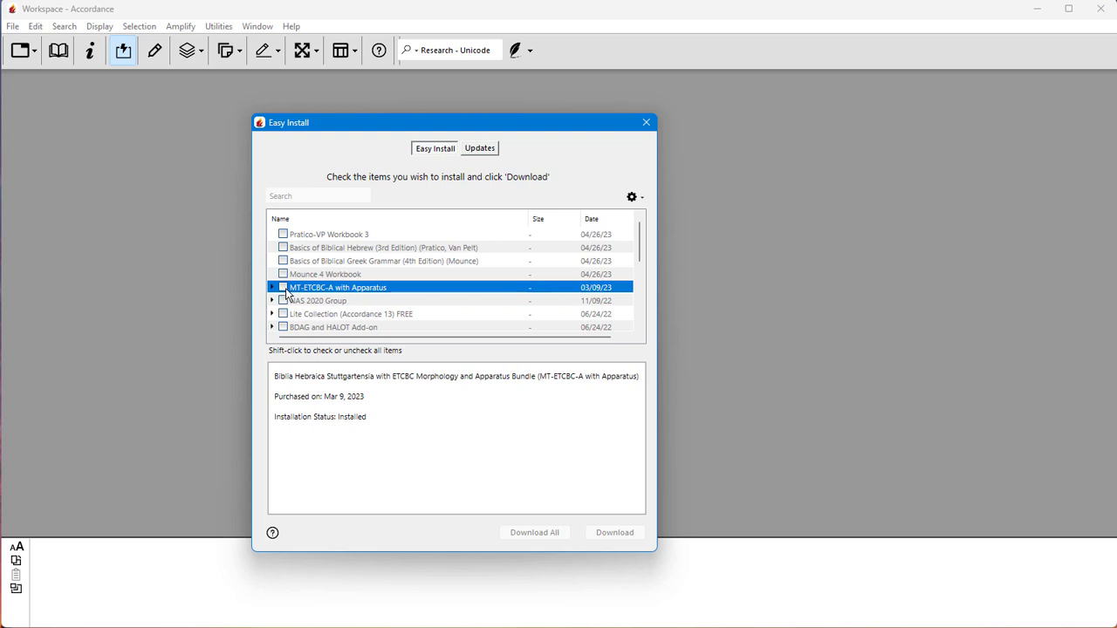